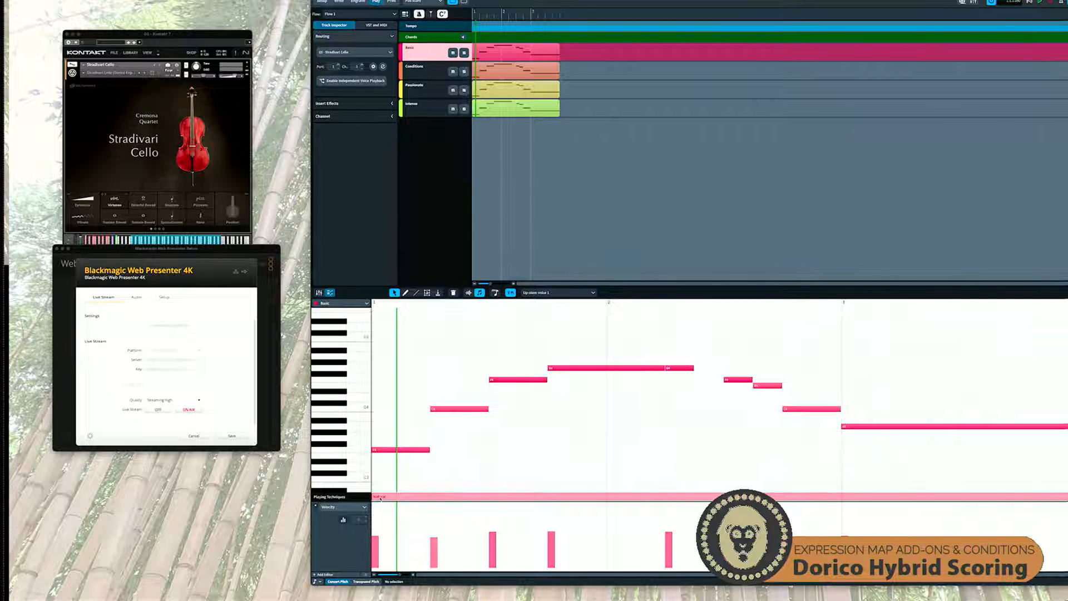
Select the Conditions track and inspect the switch details of its "De. Bowed", "Virtuoso" and "Stac.mo" playing technique segments
left_click(421, 69)
mouse_move(393, 499)
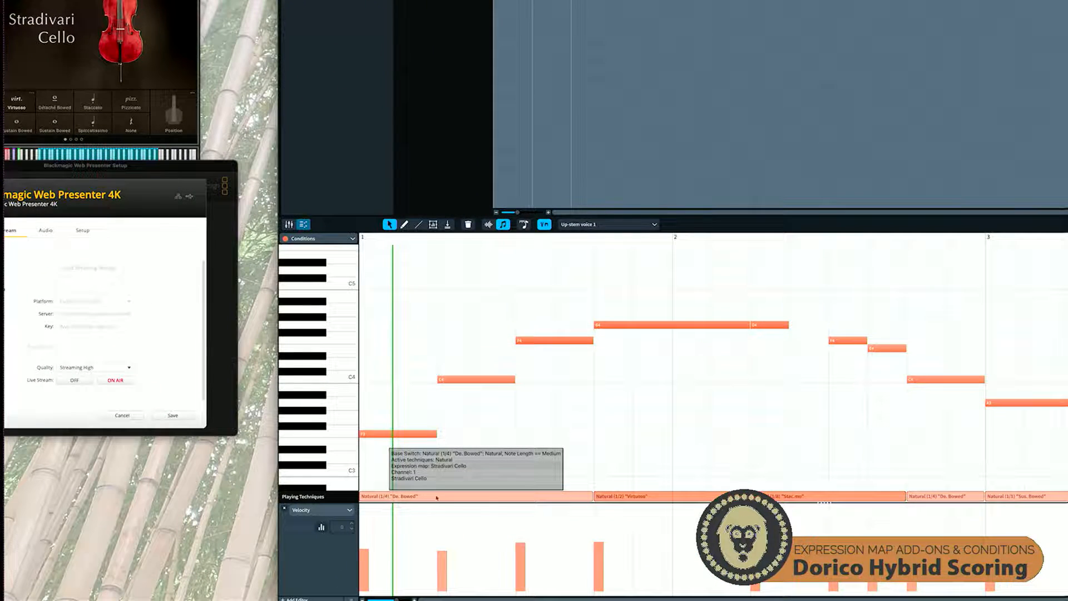
mouse_move(639, 499)
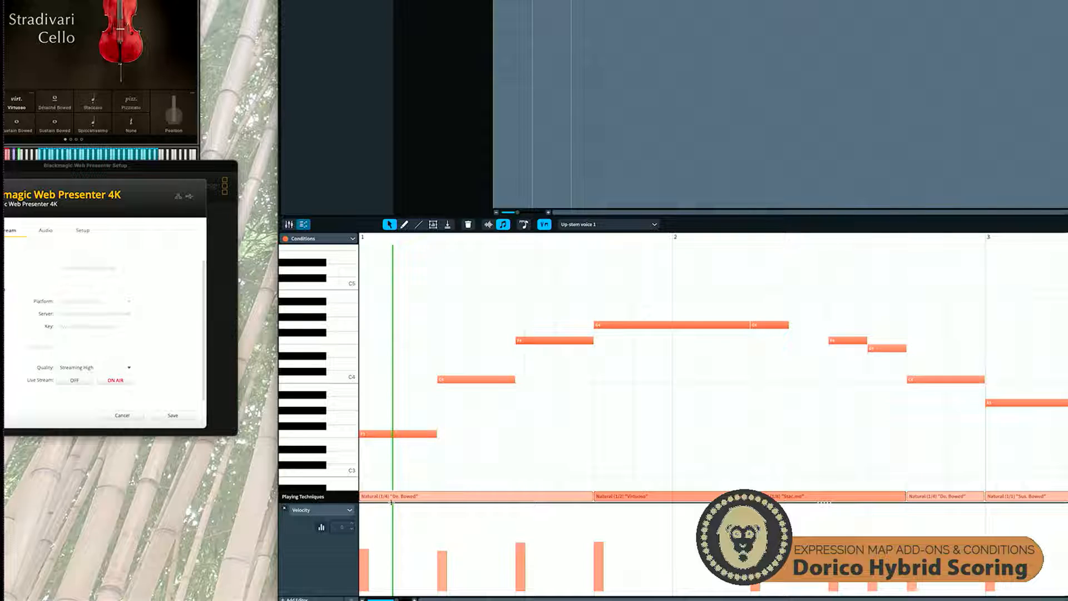
mouse_move(393, 500)
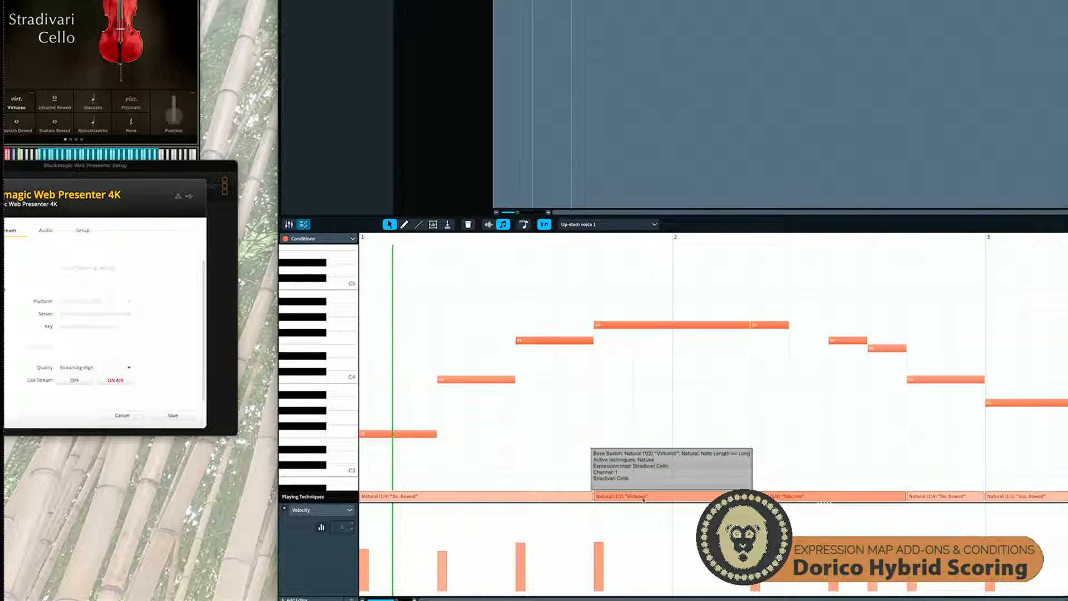
mouse_move(787, 497)
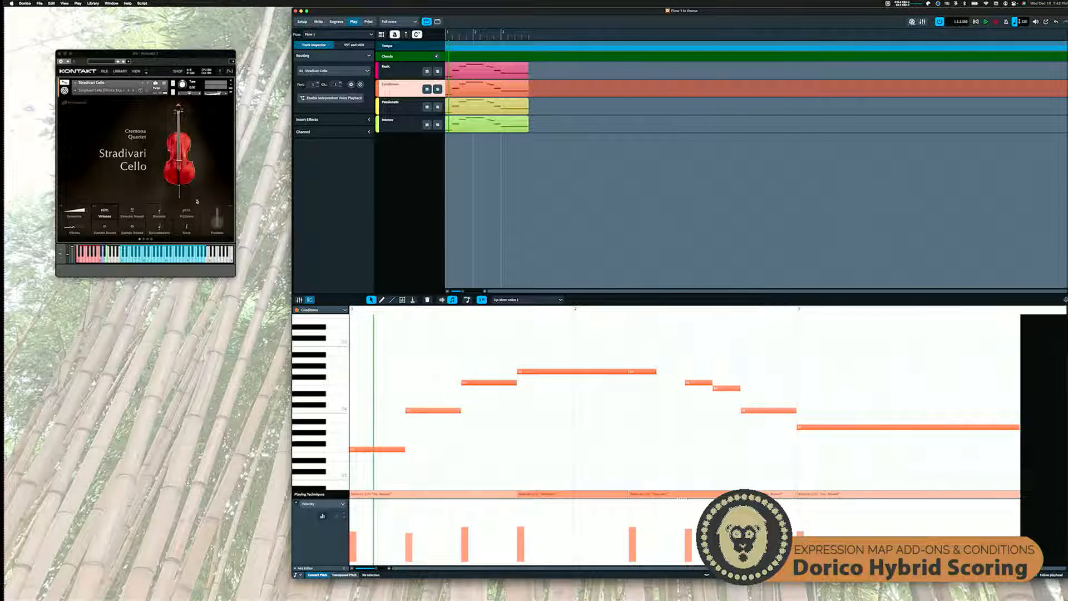
Move the Kontakt window down on the desktop, select the Basic track and show the score in Write mode
left_click_drag(162, 54, 190, 129)
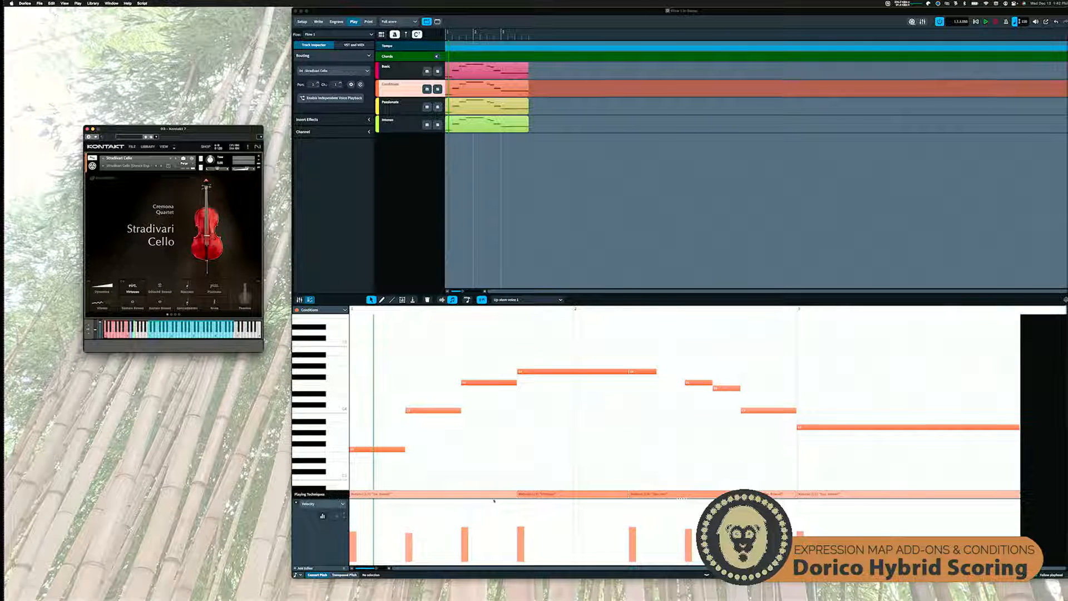
left_click(396, 72)
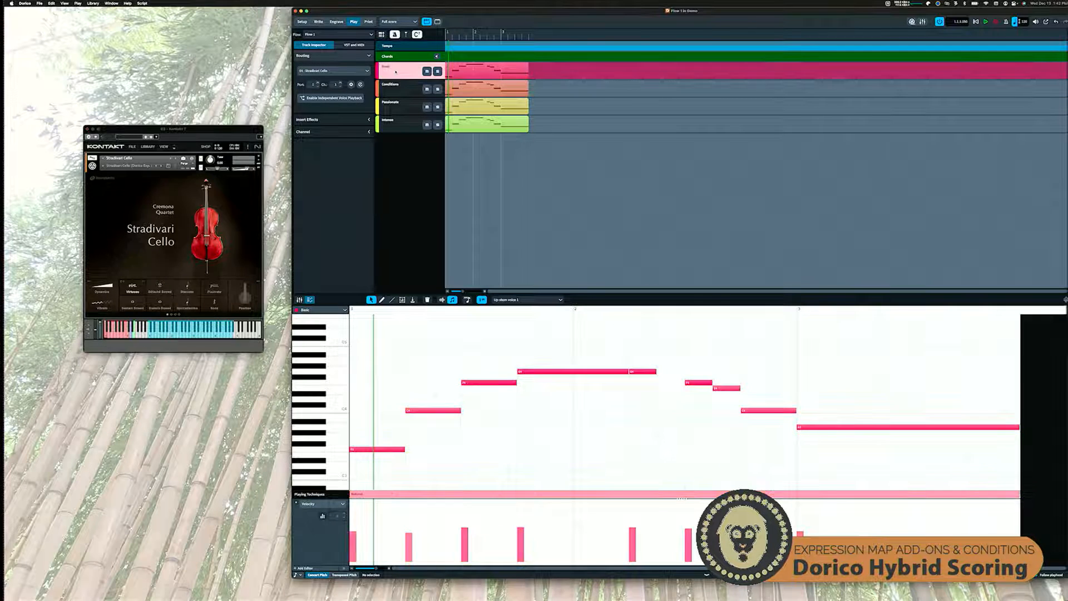
left_click(317, 22)
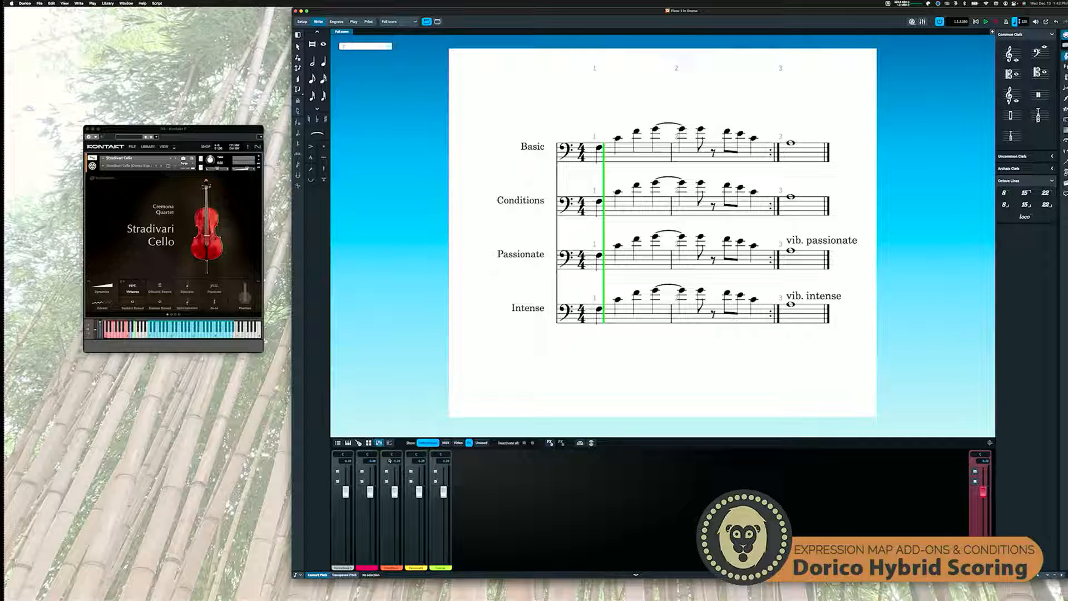
Solo the Basic instrument in the mixer and listen to its staff from the first note
left_click(362, 481)
left_click(599, 148)
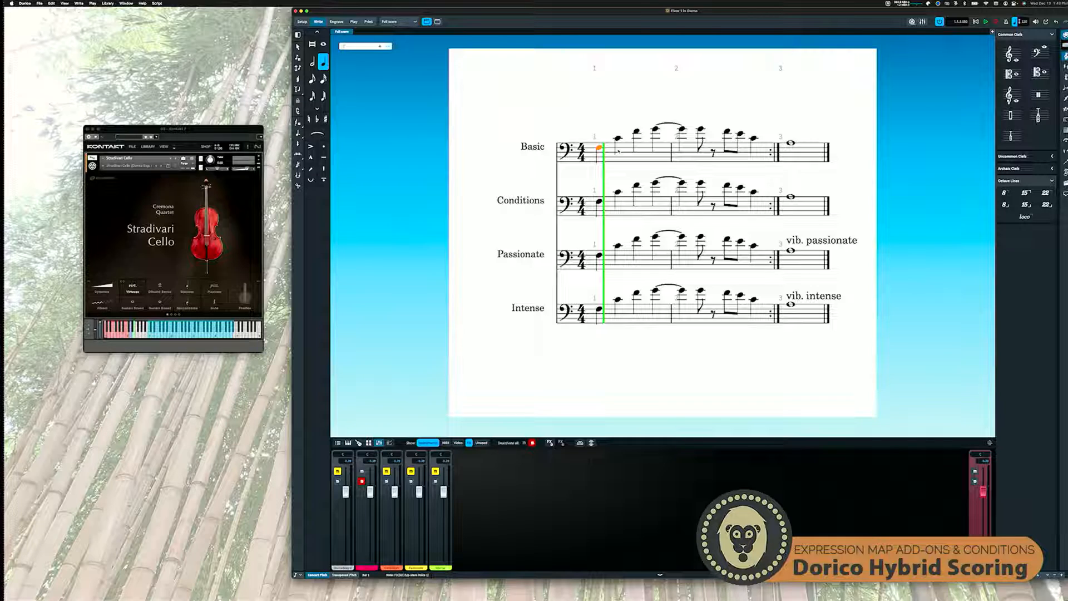
key("space")
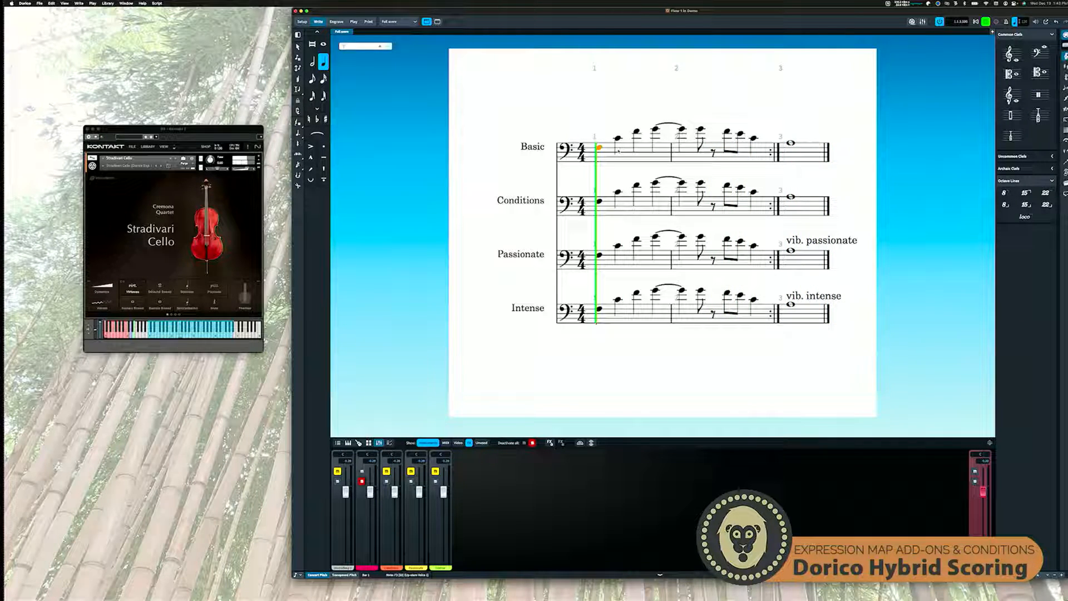
key("space")
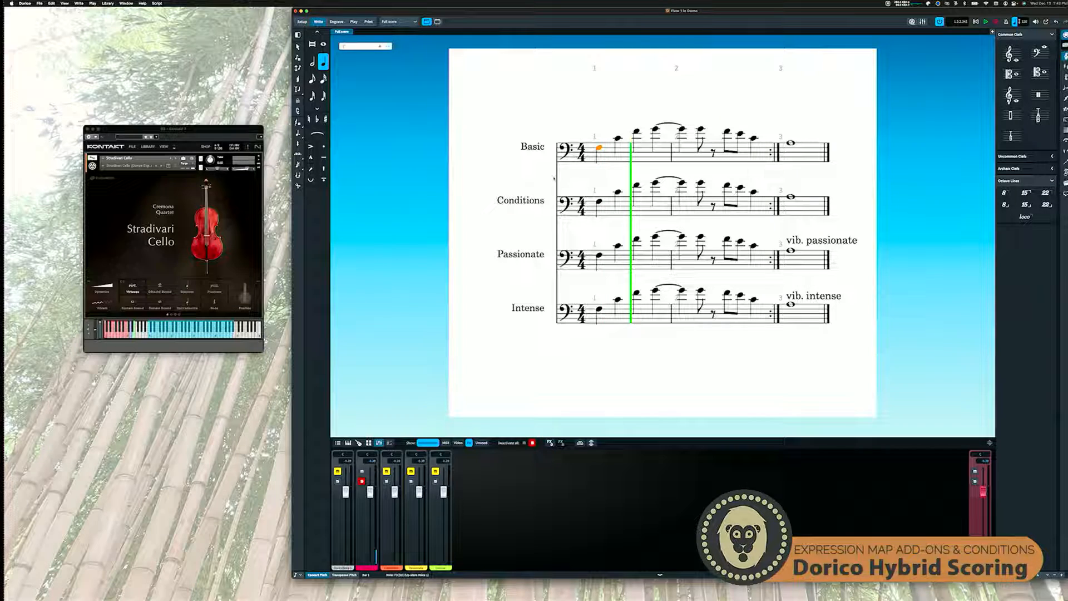
Switch the solo from Basic to the Conditions instrument and play its staff from the first note
left_click(362, 481)
left_click(386, 480)
left_click(599, 202)
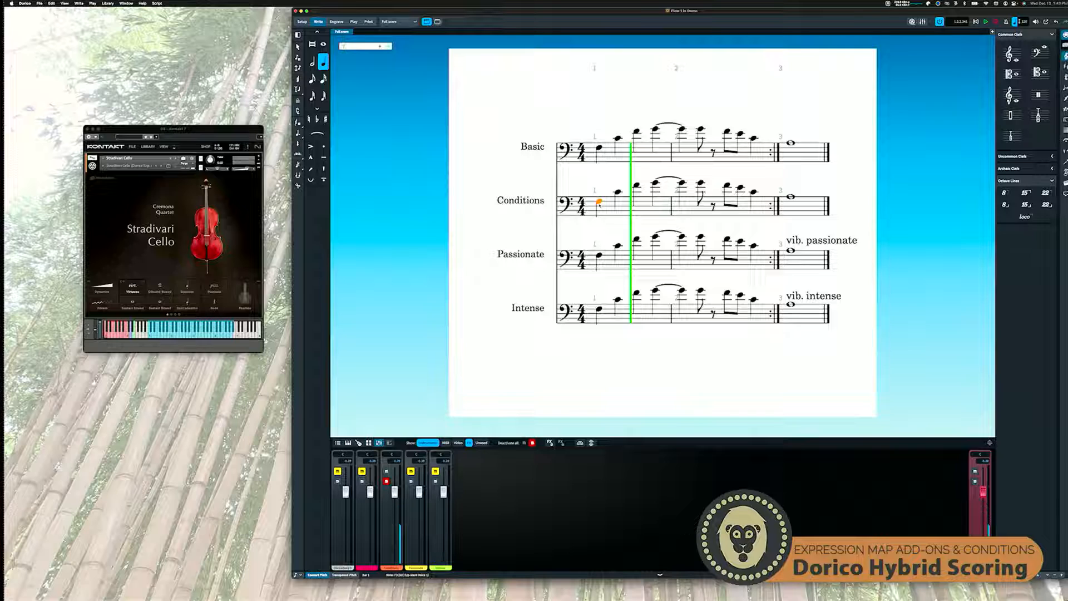
key("p")
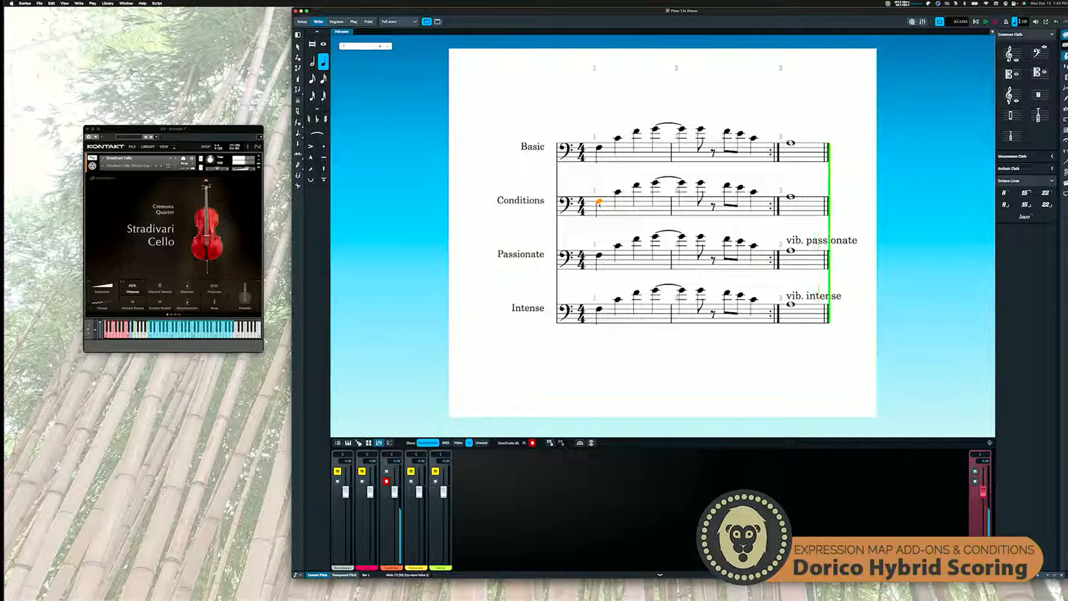
key("space")
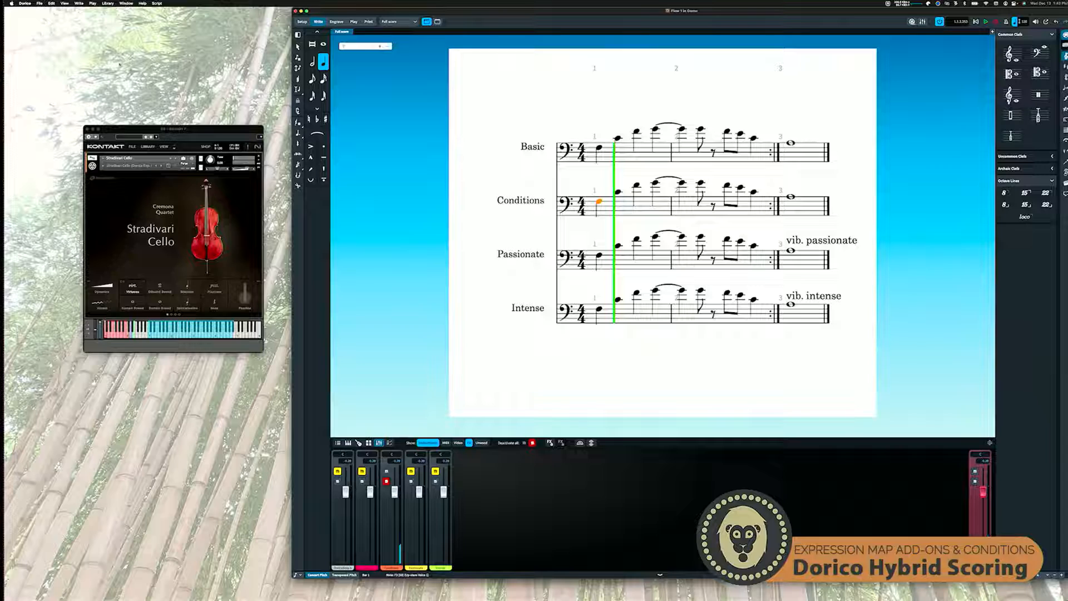
Open the Stradivari Cello map in the Expression Maps editor
left_click(107, 3)
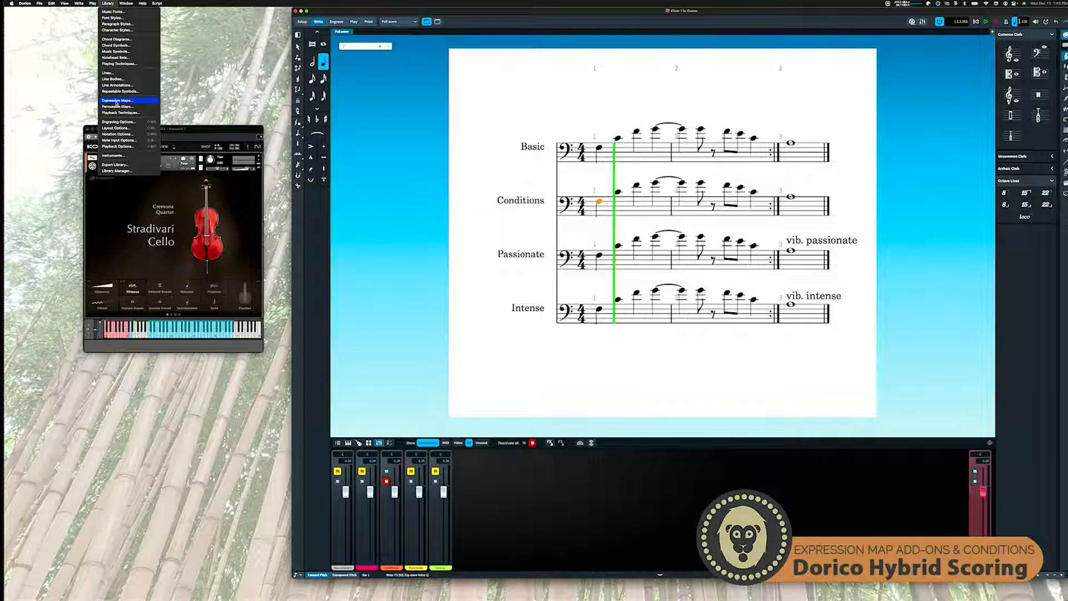
left_click(117, 101)
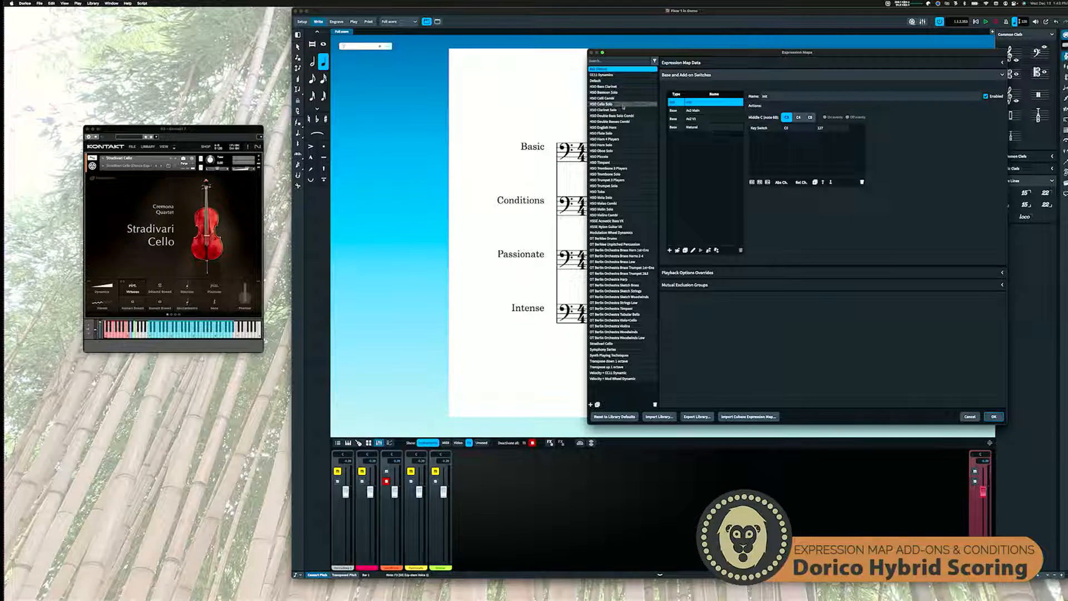
left_click(602, 344)
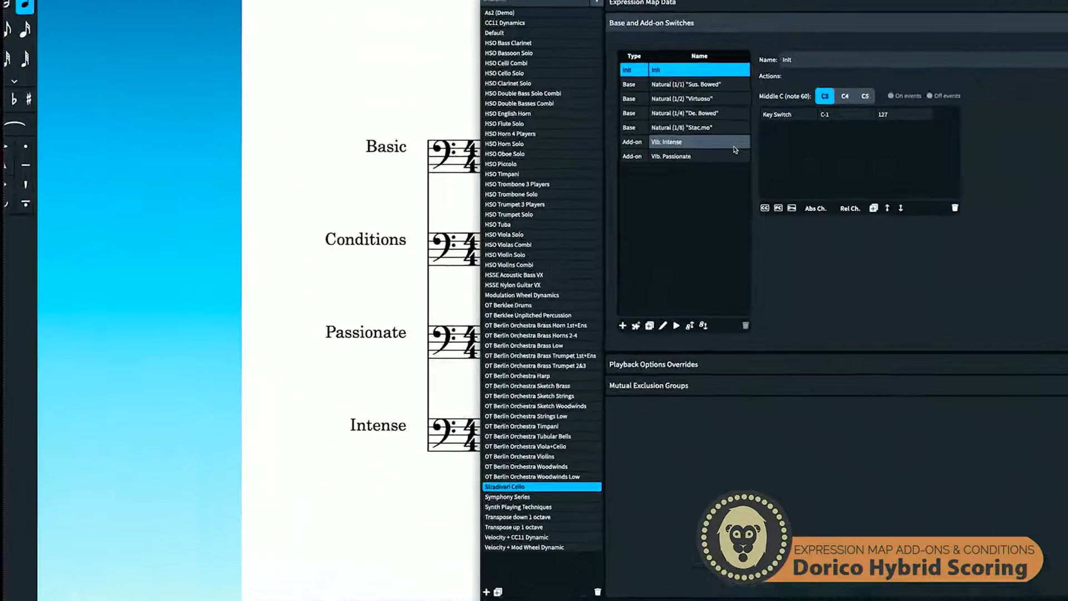
Examine the note length condition of the Natural (1/1) "Sus. Bowed" switch and its available length options
left_click(695, 74)
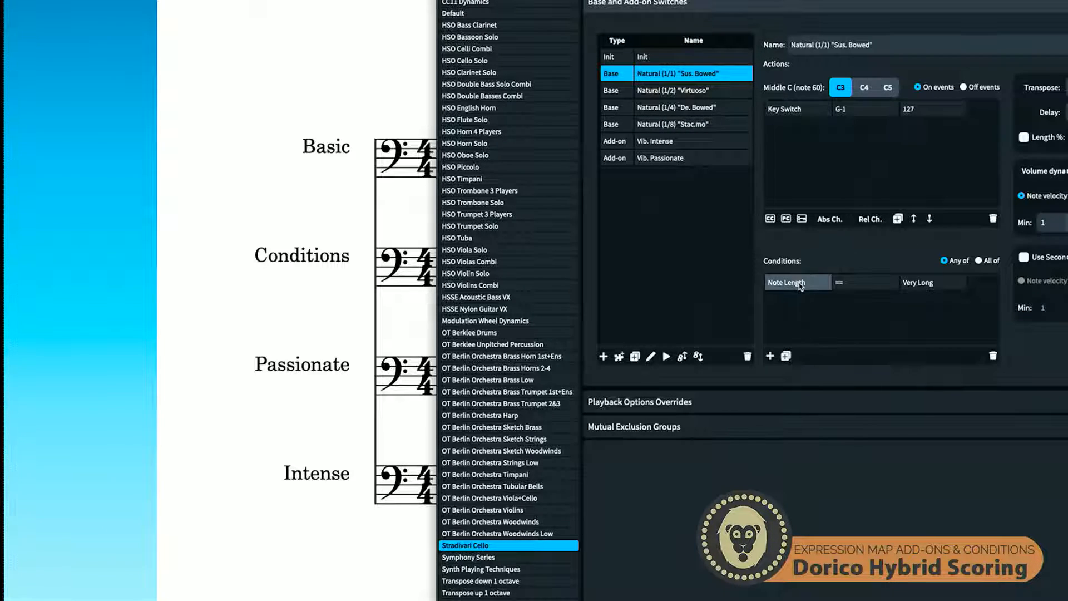
double_click(927, 286)
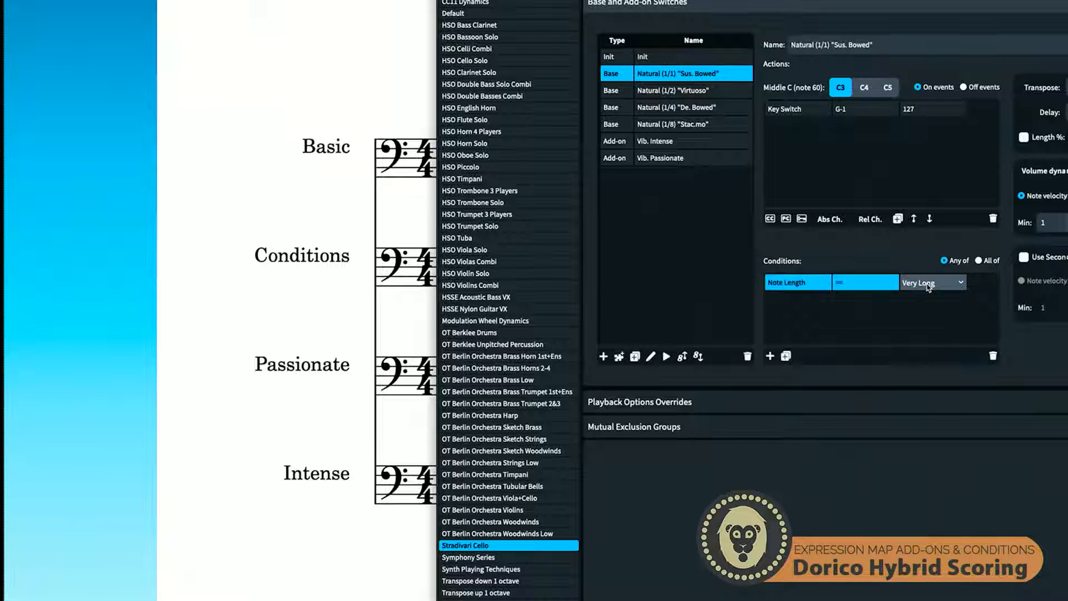
left_click(959, 284)
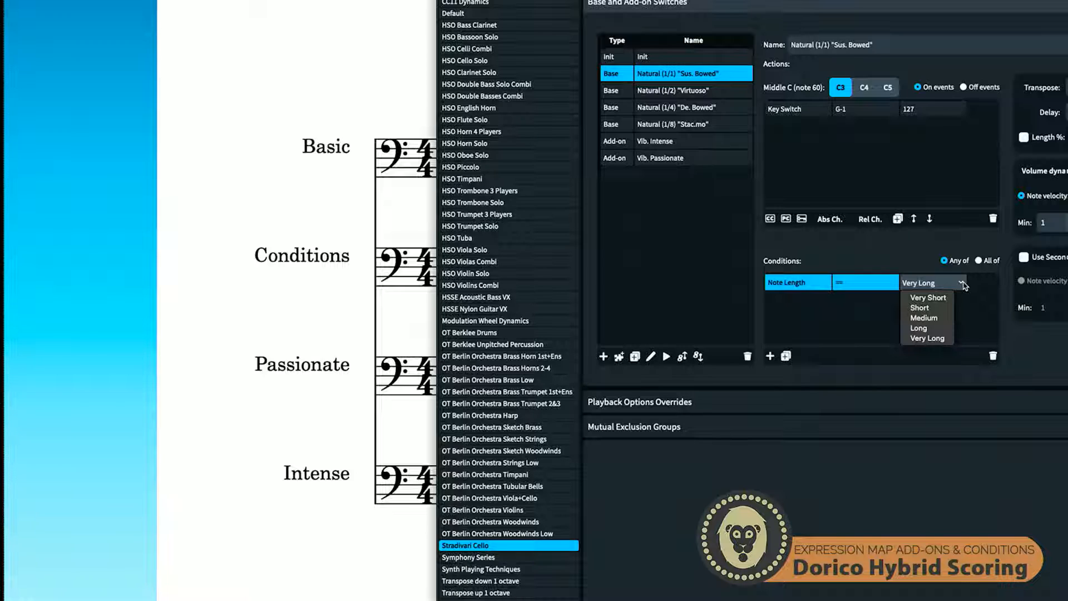
left_click(963, 285)
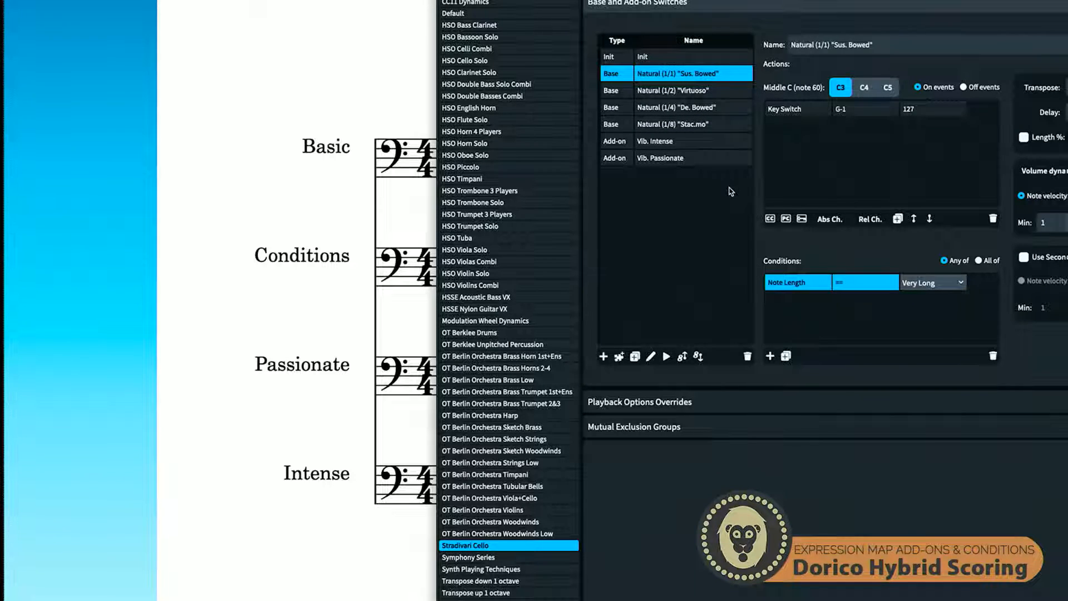
Review the conditions of the "Virtuoso", "De. Bowed" and "Stac.mo" base switches, return to "Sus. Bowed" and close the editor
left_click(668, 91)
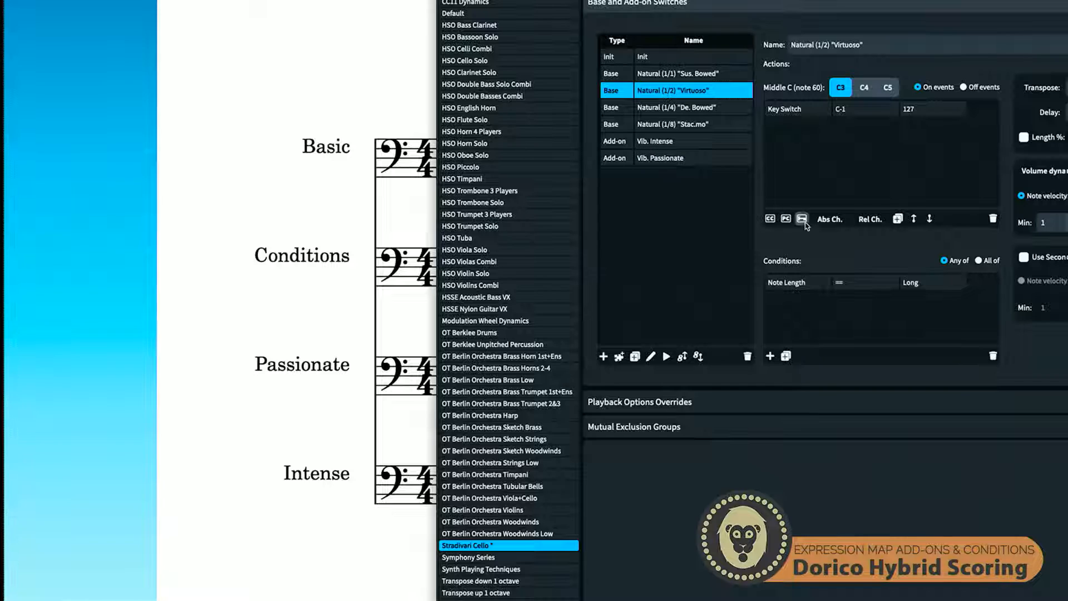
left_click(709, 112)
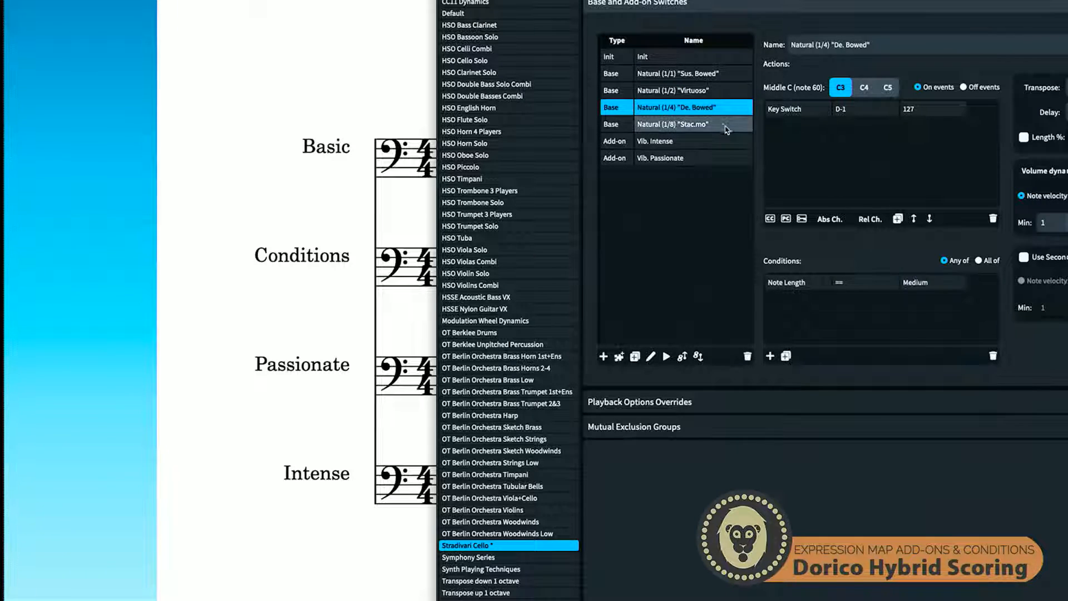
left_click(696, 126)
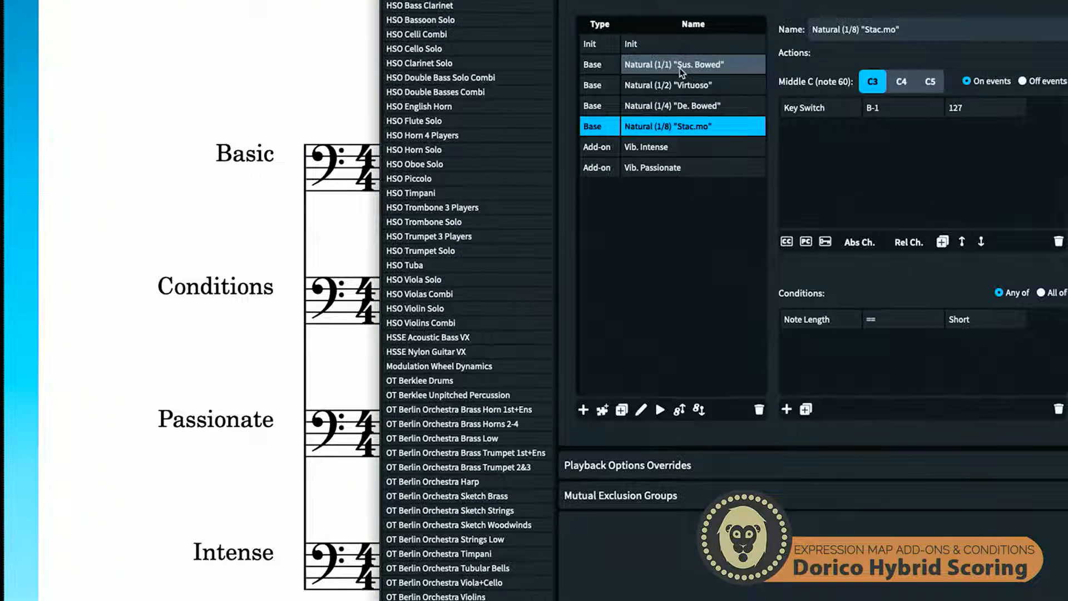
left_click(710, 66)
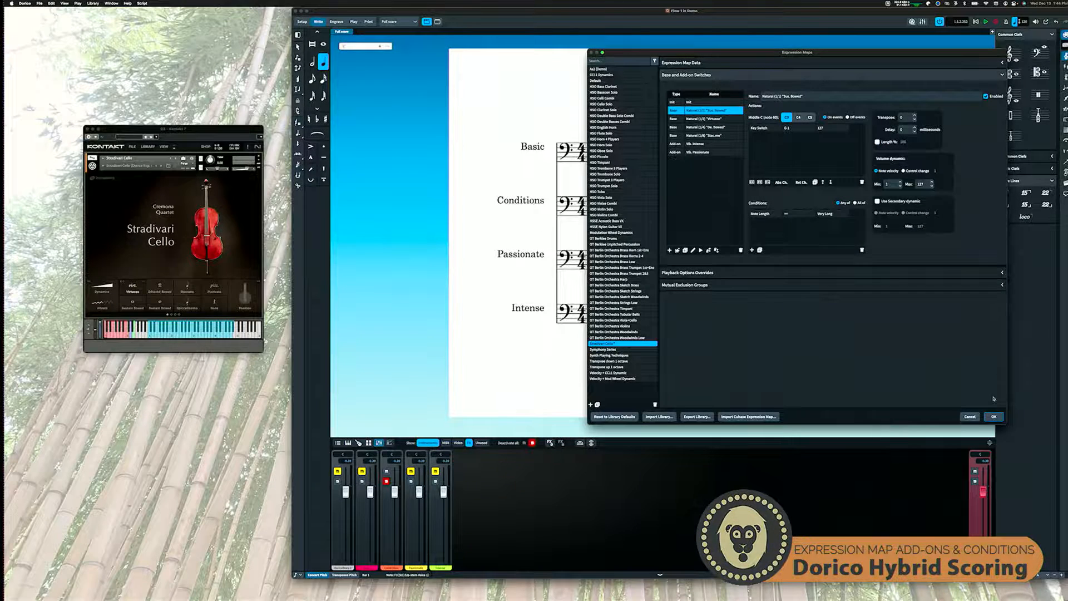
left_click(994, 416)
In Play mode, check the expression map assigned to the Conditions instrument in its endpoint setup, leaving without changes
left_click(351, 22)
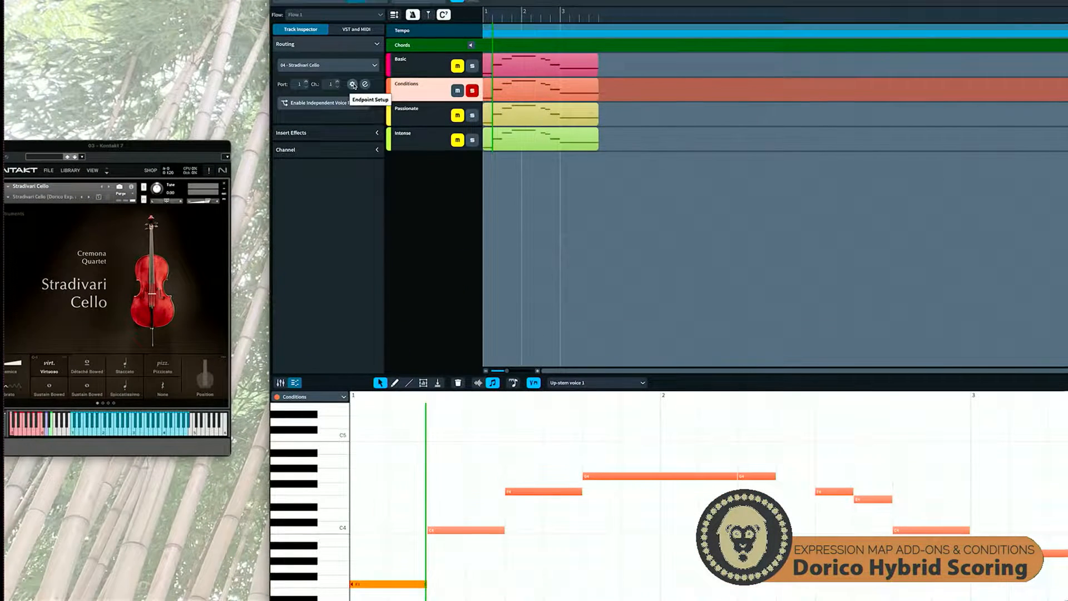
left_click(351, 84)
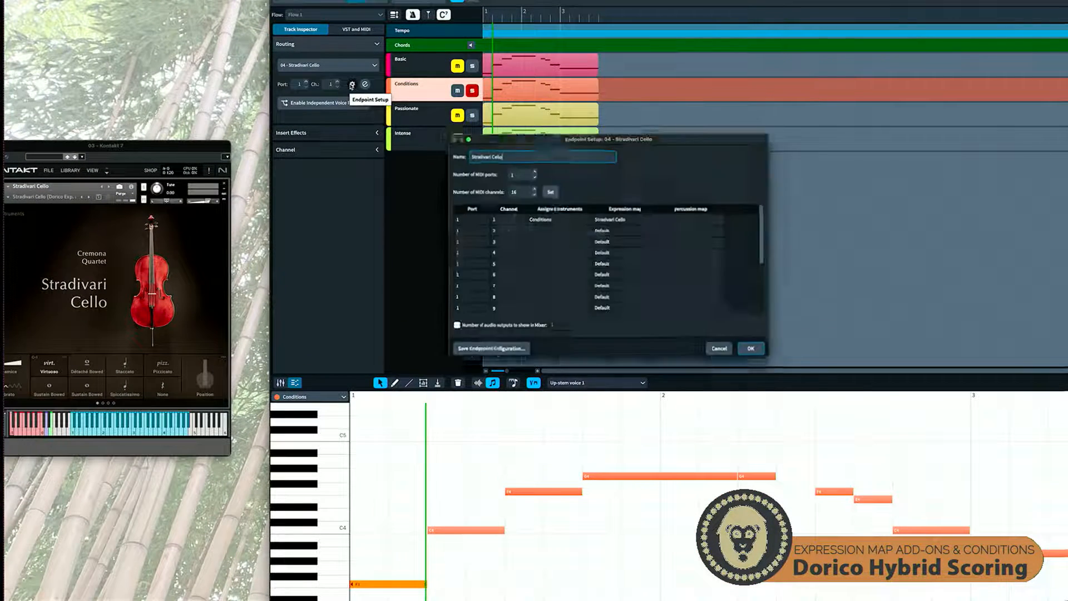
double_click(621, 220)
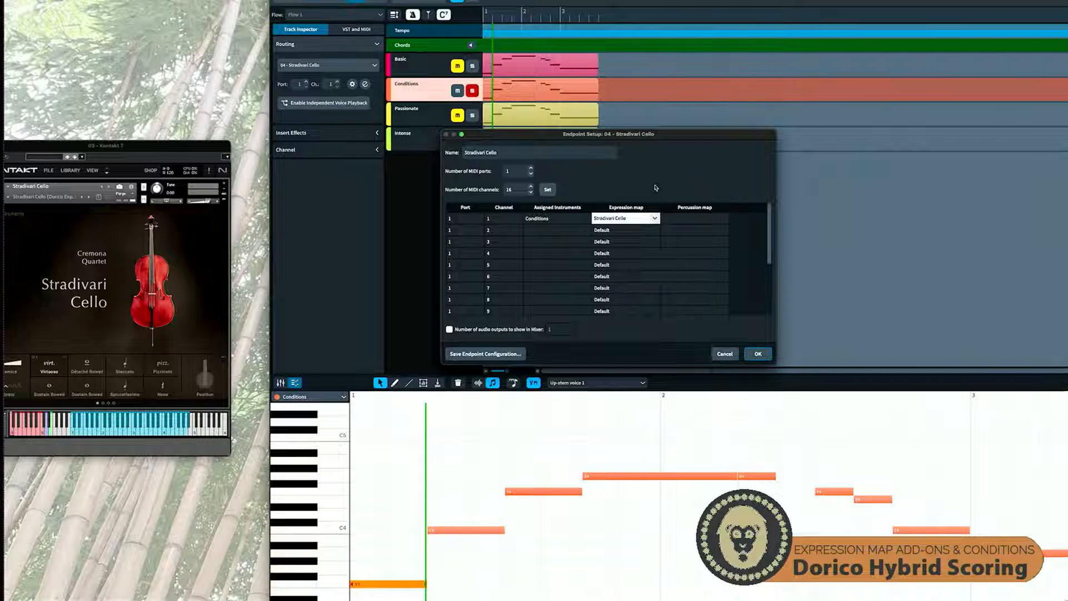
left_click(725, 354)
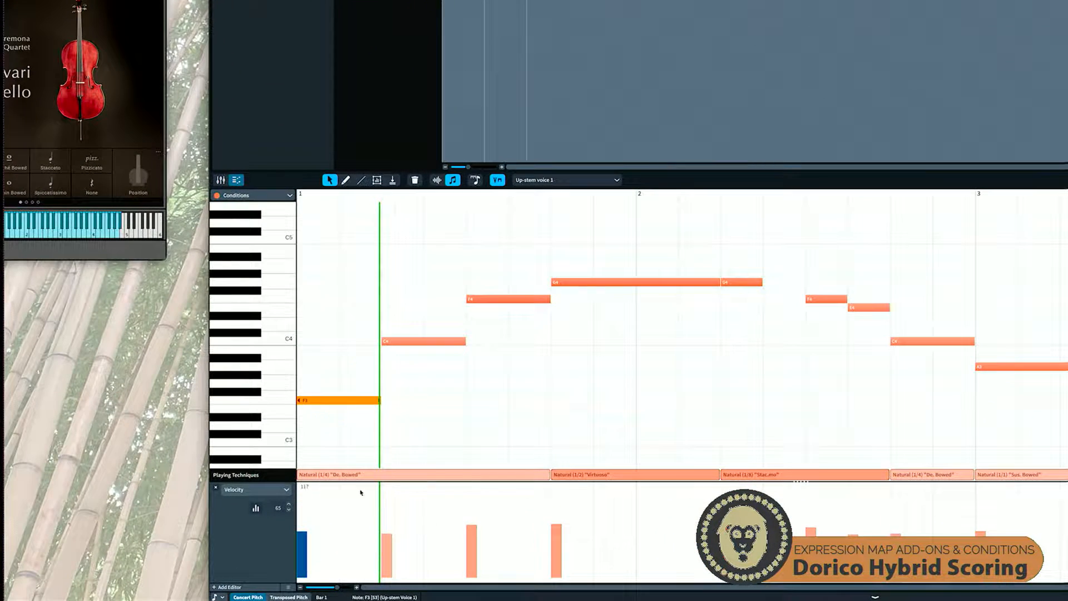
Compare the Conditions track's playing technique segments with the lengths of the notes above them
mouse_move(371, 496)
mouse_move(592, 480)
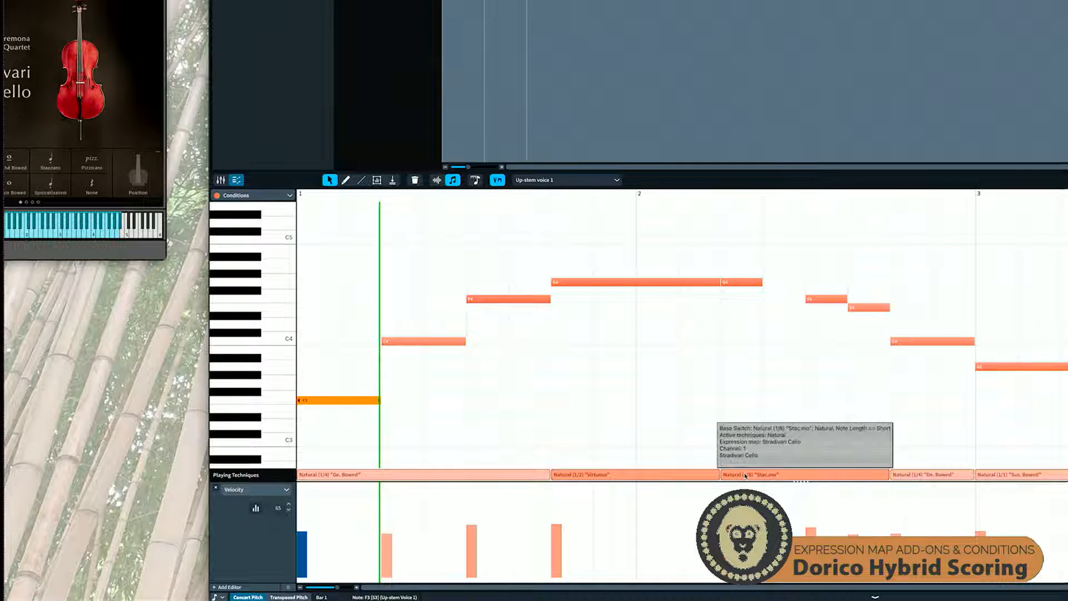
mouse_move(717, 477)
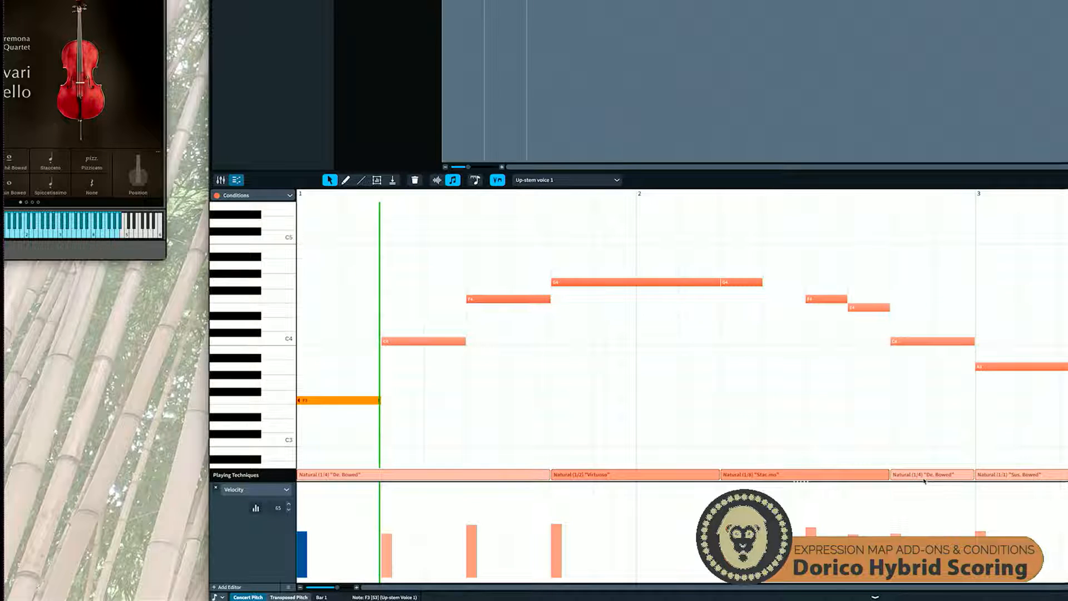
mouse_move(930, 482)
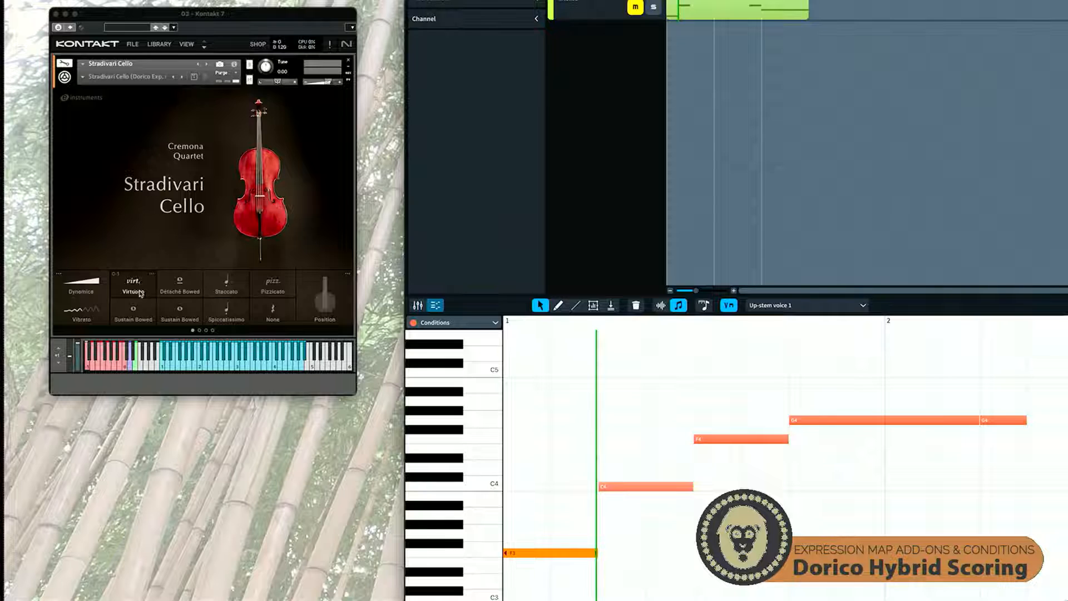
Set the Kontakt cello articulation to Détaché Bowed and place the playhead at the start of bar 1
left_click(181, 290)
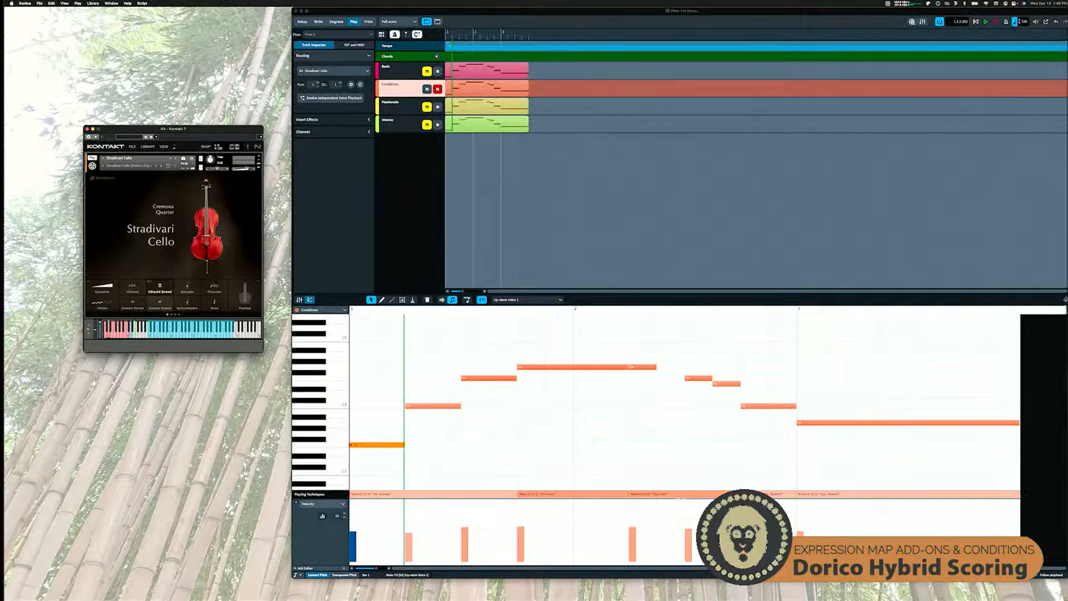
left_click(447, 38)
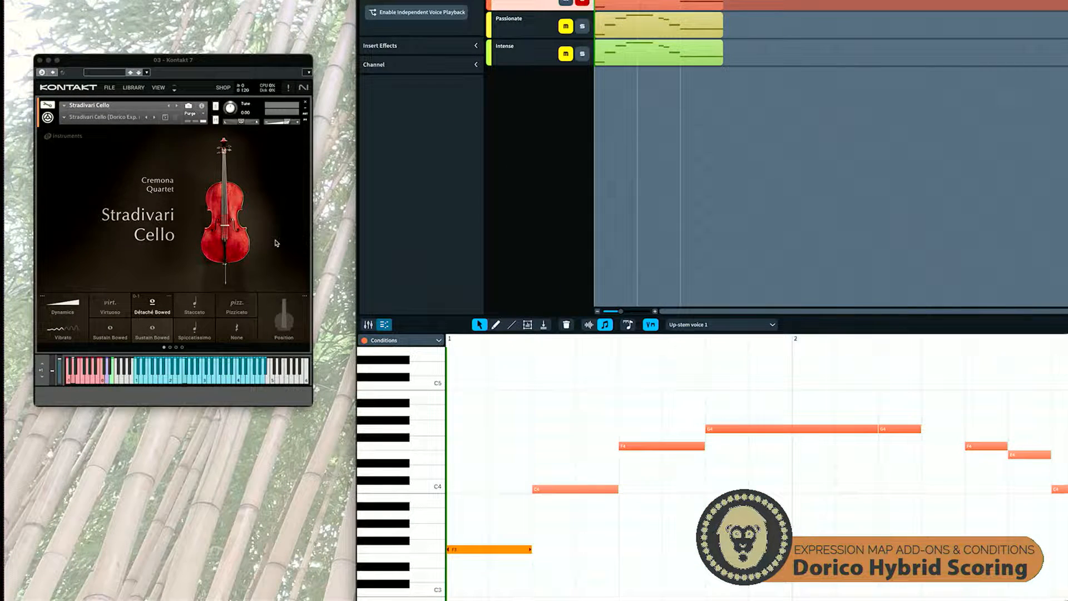
Play the Conditions track, then replace the open Kontakt window with the Kontakt instance routed to that track
key("space")
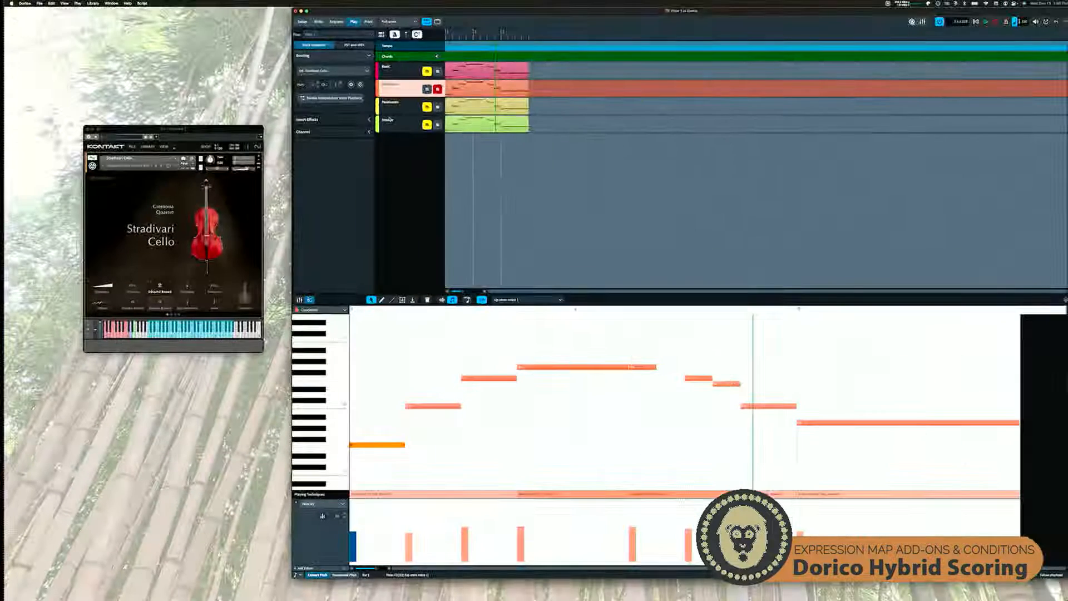
left_click(88, 128)
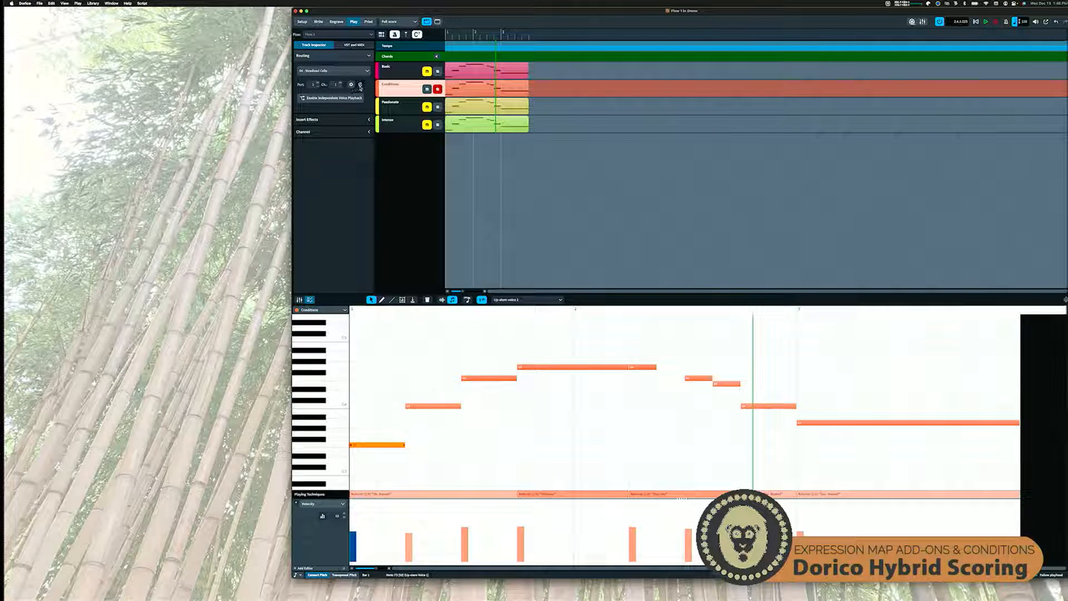
left_click(360, 85)
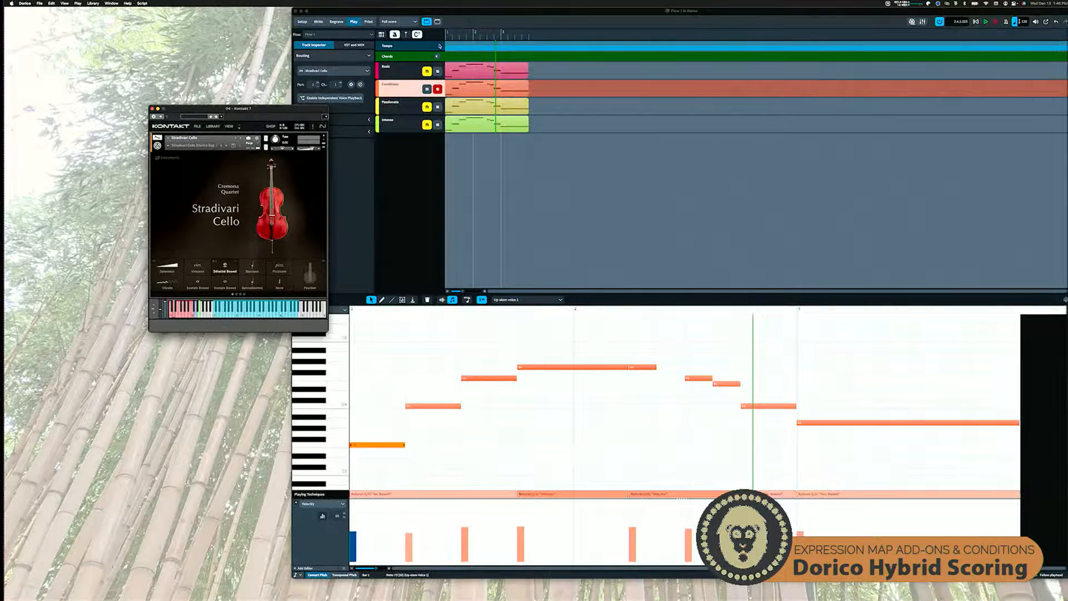
Set the Kontakt cello articulation to Virtuoso and play the Conditions track from the start of bar 1
left_click(446, 37)
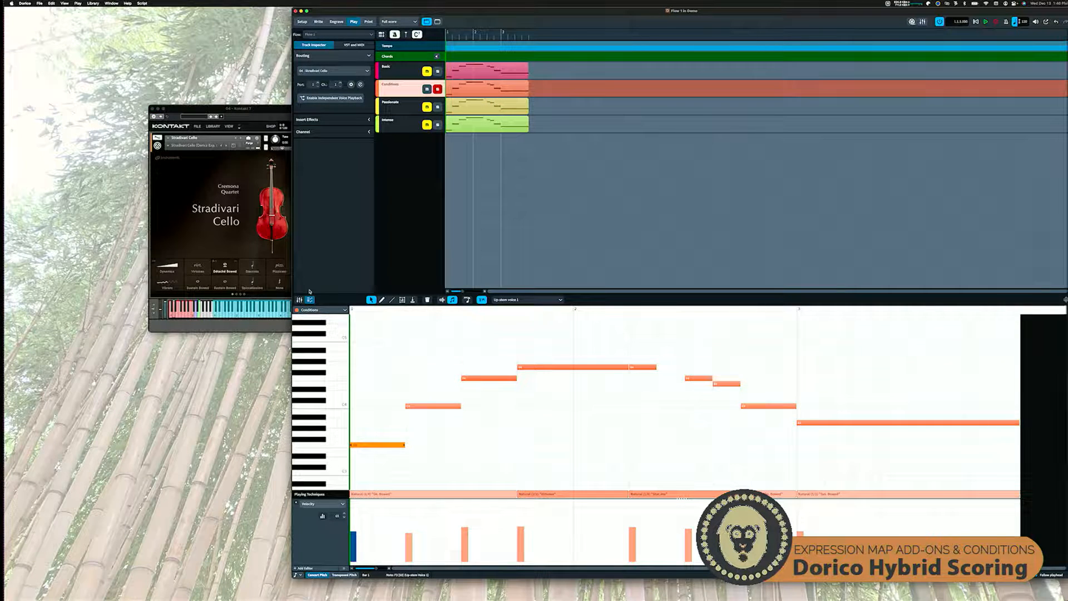
left_click(240, 246)
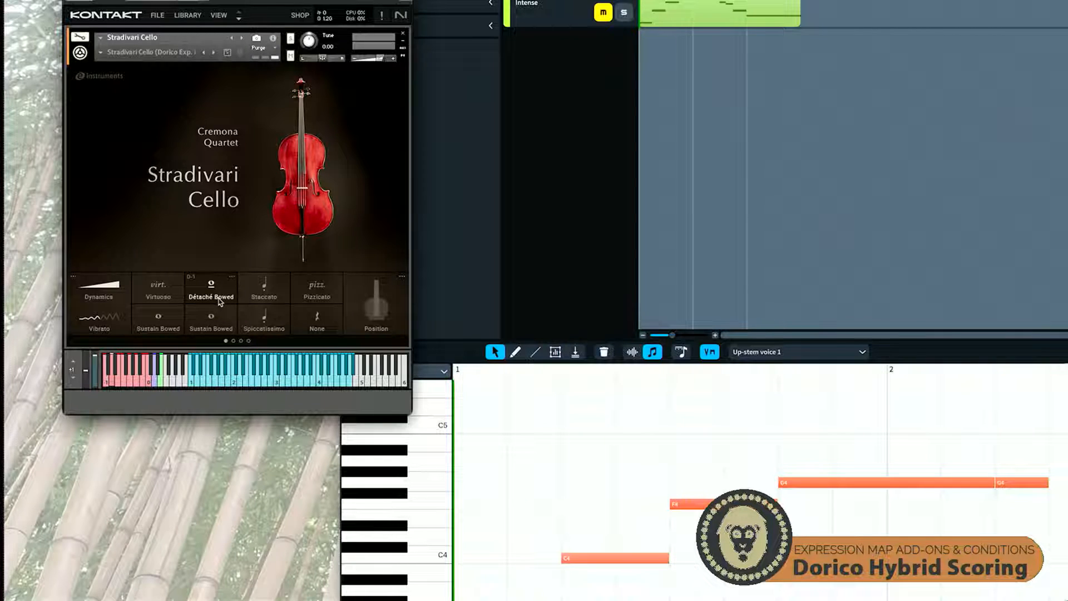
left_click(551, 217)
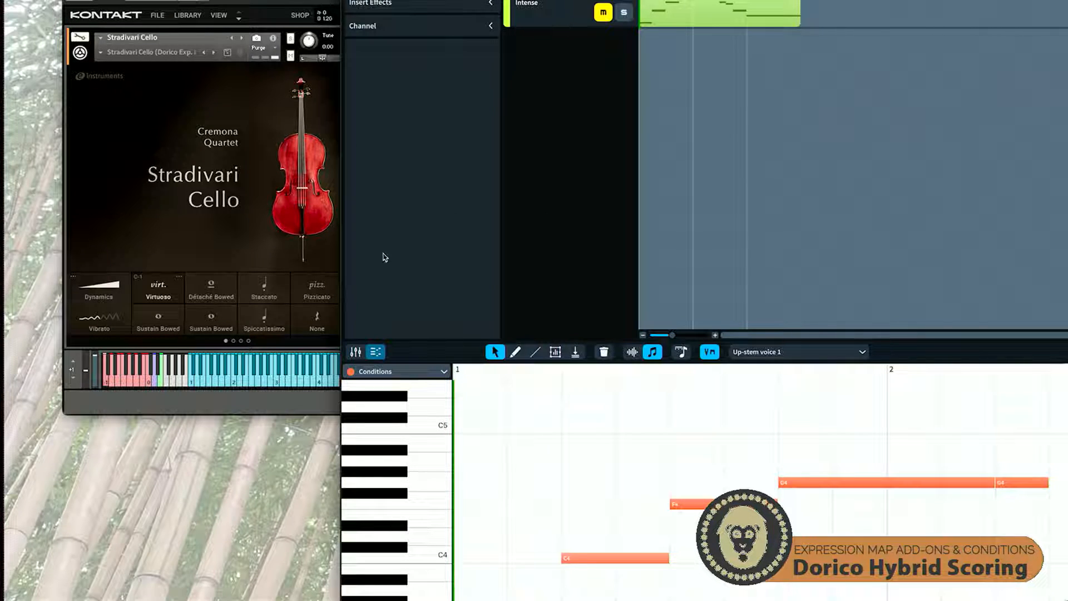
key("space")
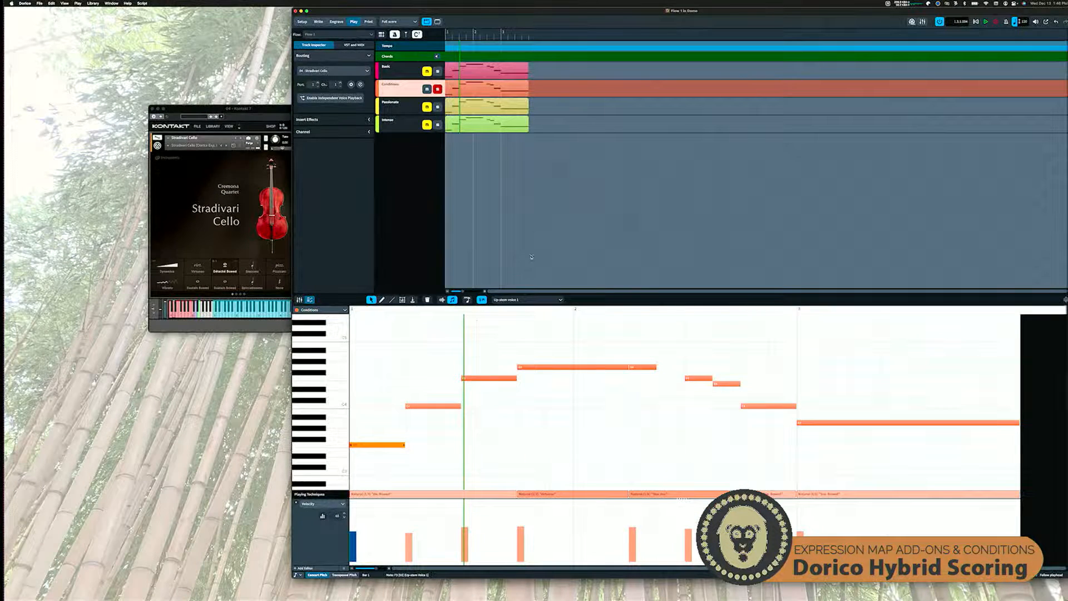
Try shortening the long G4 in bar 1 to a quarter note and lengthening the opening F3 to a half note, undoing both
left_click(600, 367)
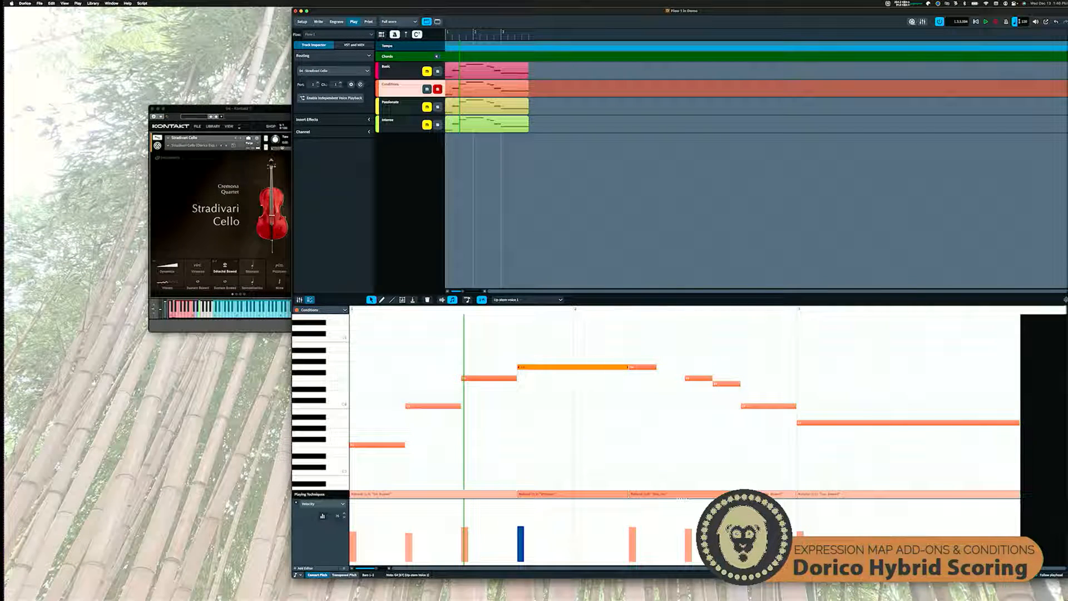
left_click_drag(628, 368, 574, 369)
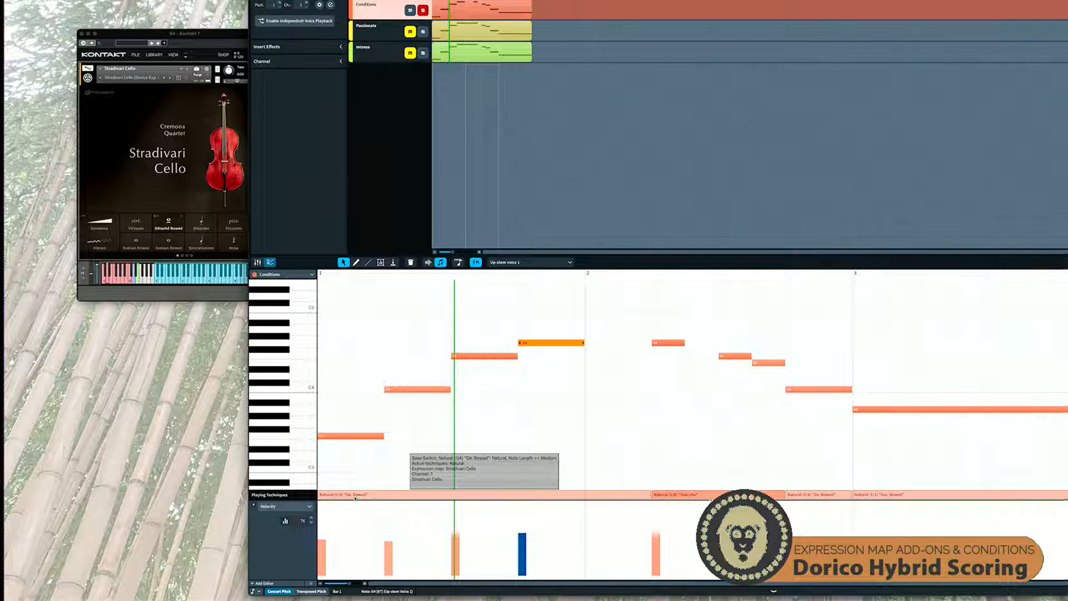
left_click(380, 436)
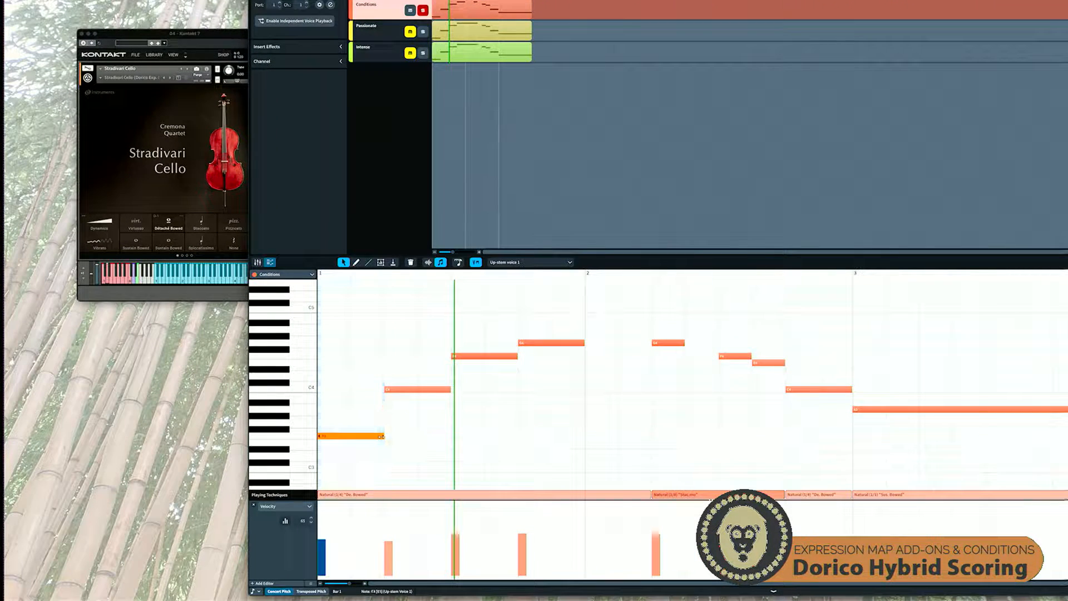
left_click_drag(381, 436, 449, 436)
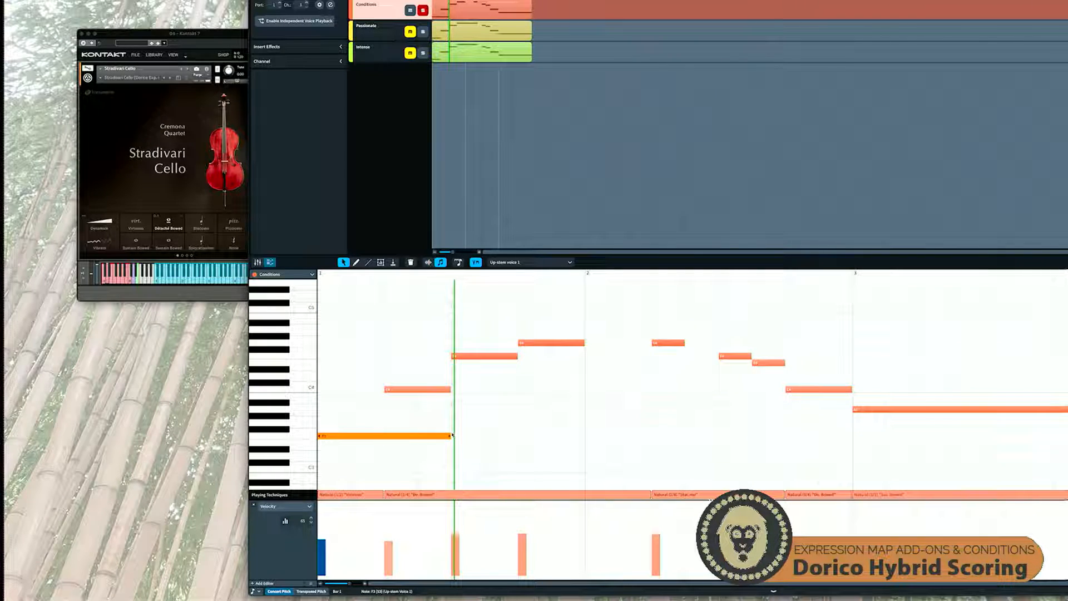
key("super+z")
key("super+z")
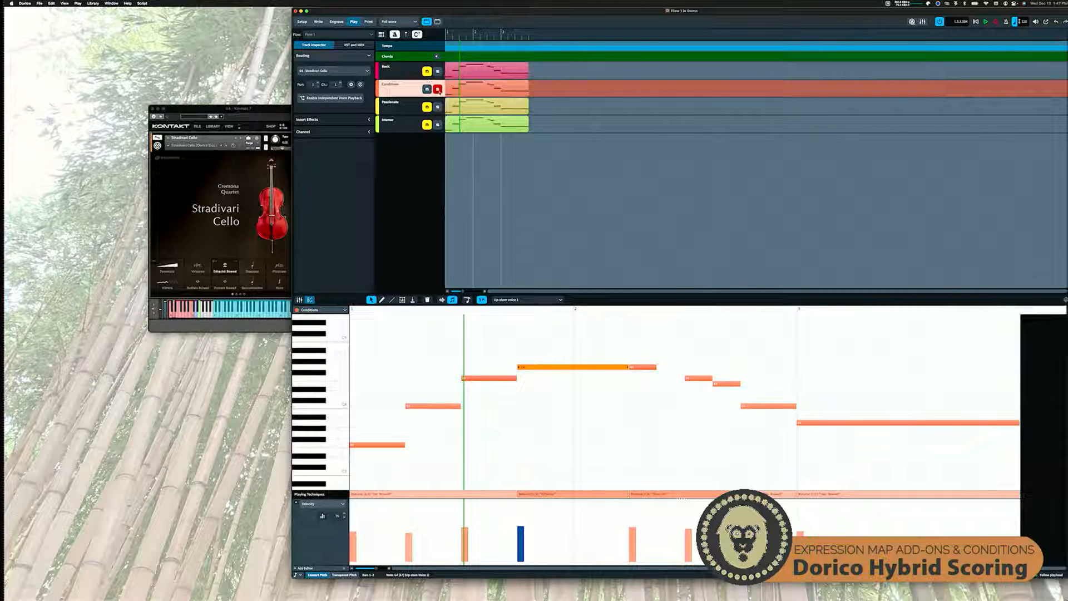
Play the Conditions track once more from bar 1 to its end
left_click(446, 38)
key("space")
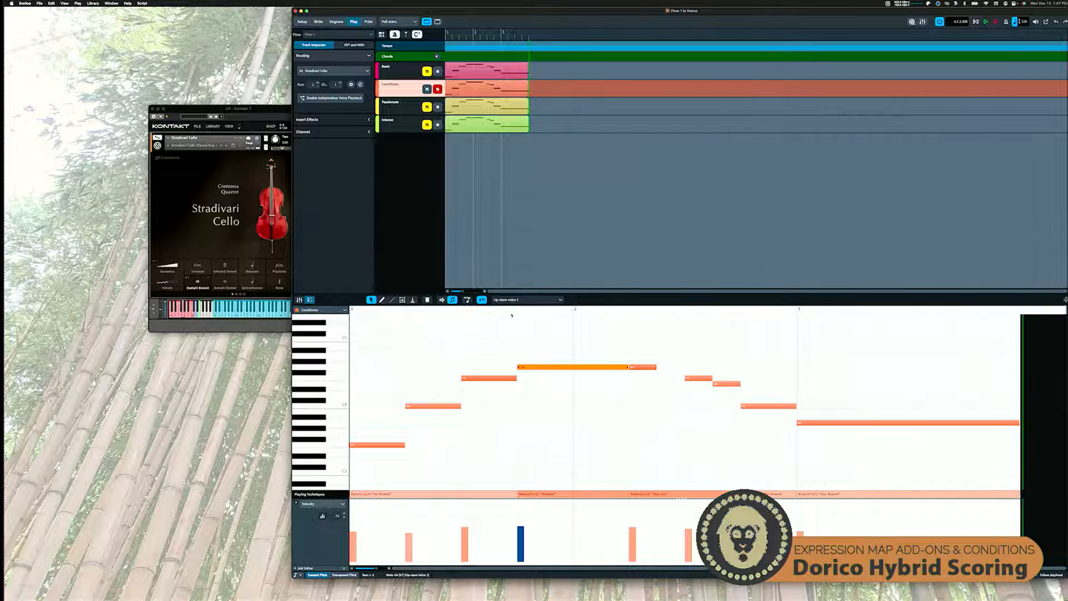
In Write mode, review the "vib. passionate" and "vib. intense" playing techniques in bar 3 of the score
left_click(318, 21)
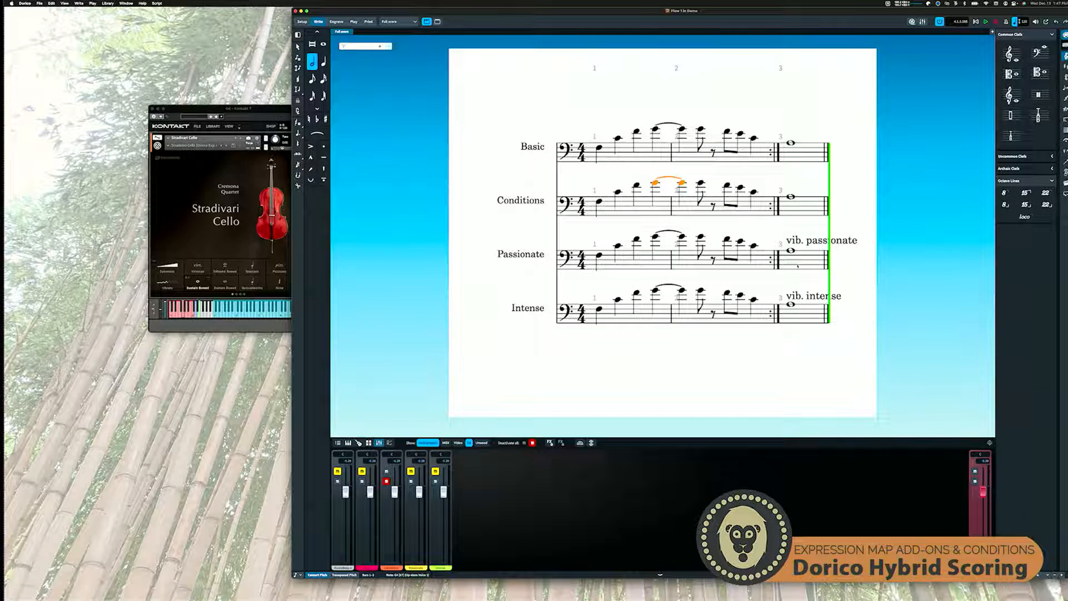
left_click_drag(258, 110, 214, 110)
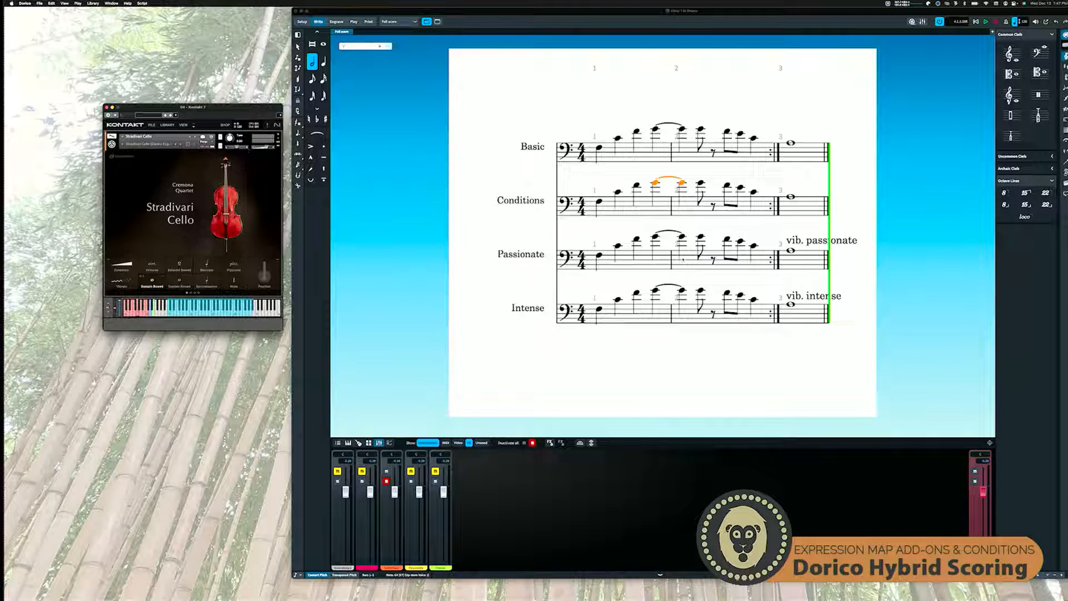
left_click(813, 241)
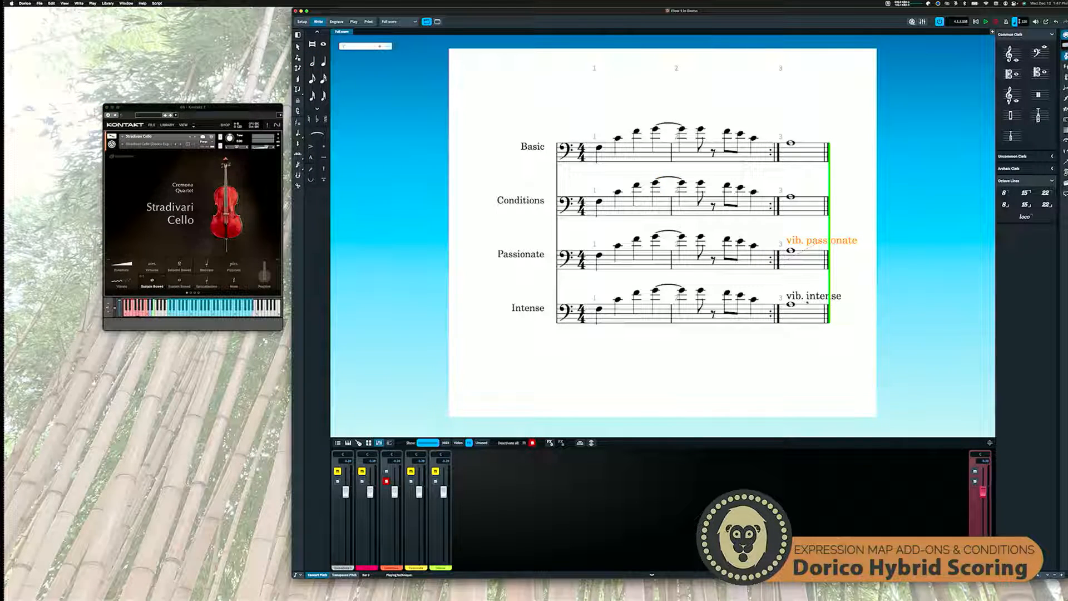
left_click(810, 299)
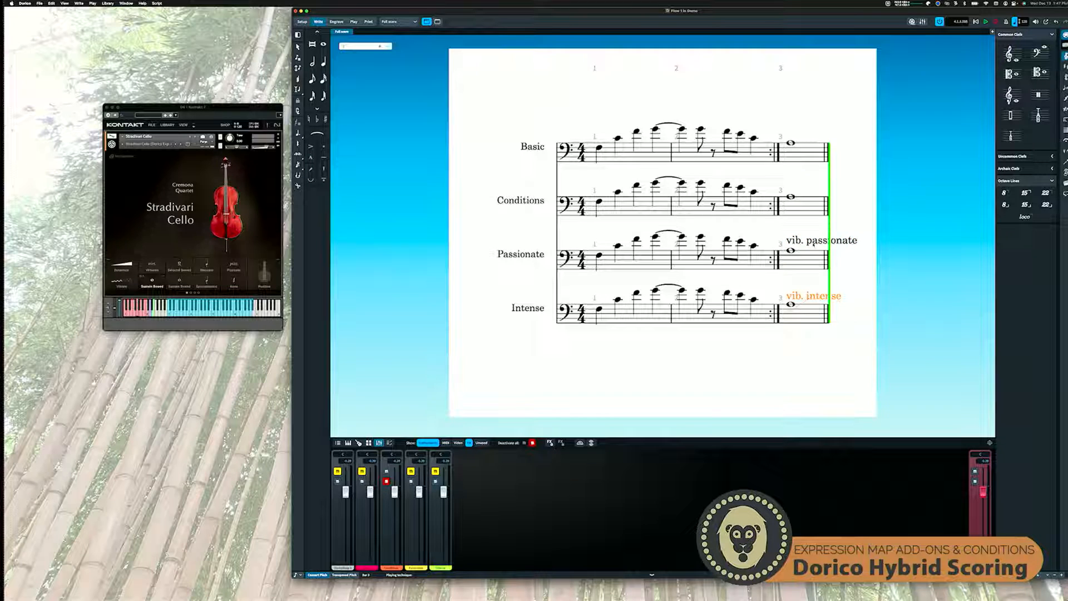
left_click(813, 243)
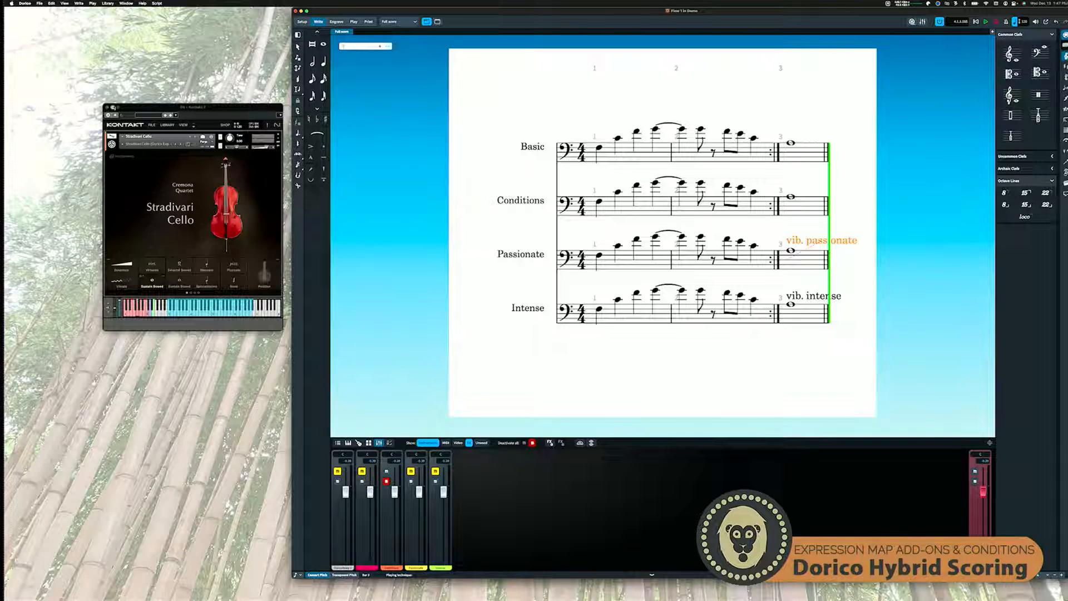
Review the vibrato style options on the Stradivari Cello's Performance page in Kontakt, leaving the style as it is
left_click(146, 107)
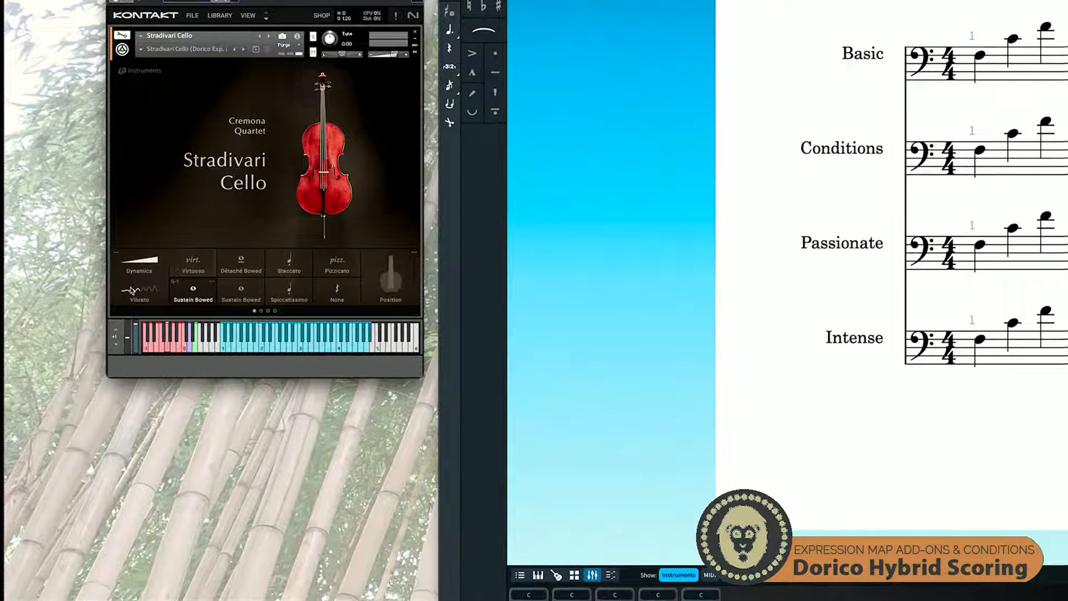
left_click(116, 252)
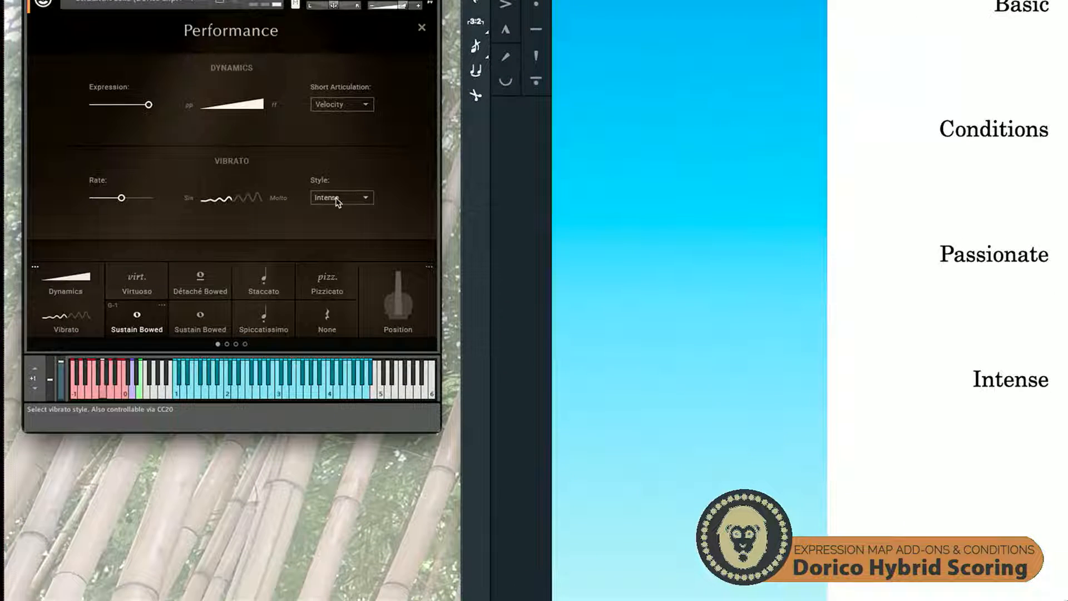
left_click(356, 201)
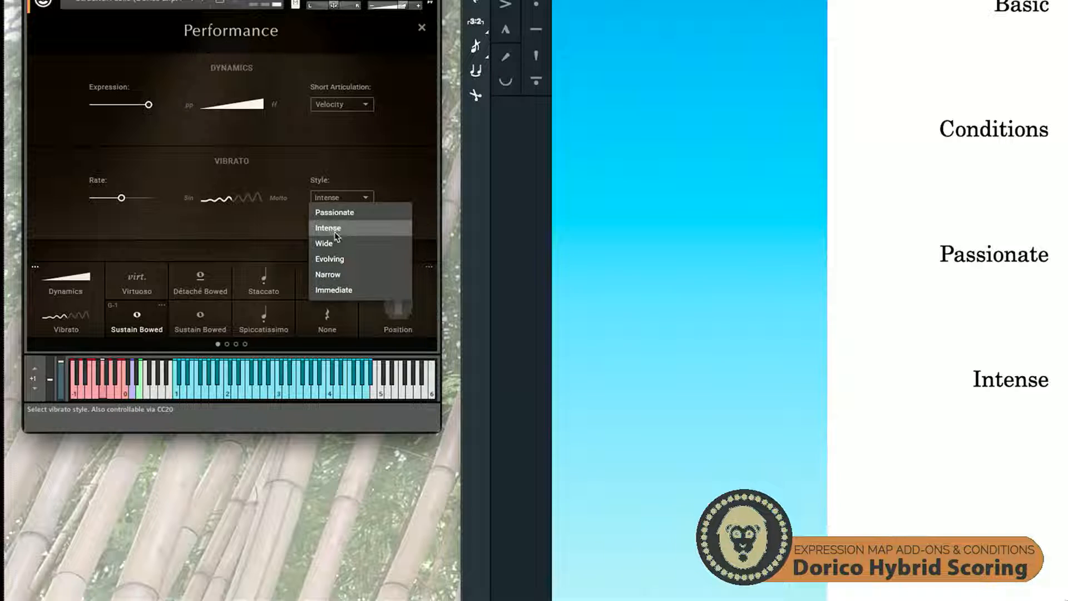
left_click(398, 176)
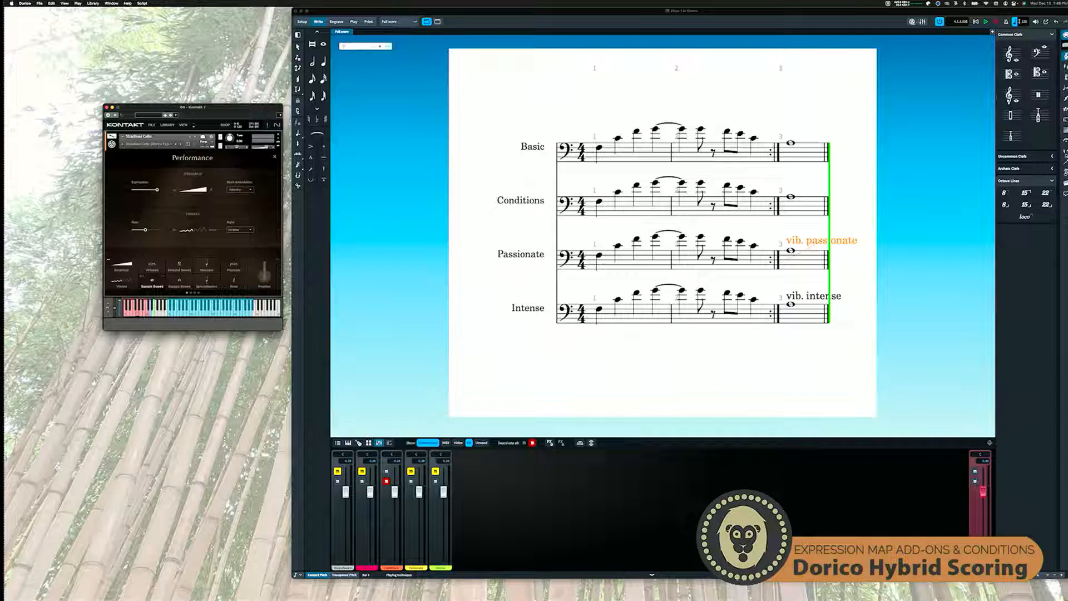
Show the available playing techniques and select the whole note in bar 3 of the Passionate staff
left_click(1065, 152)
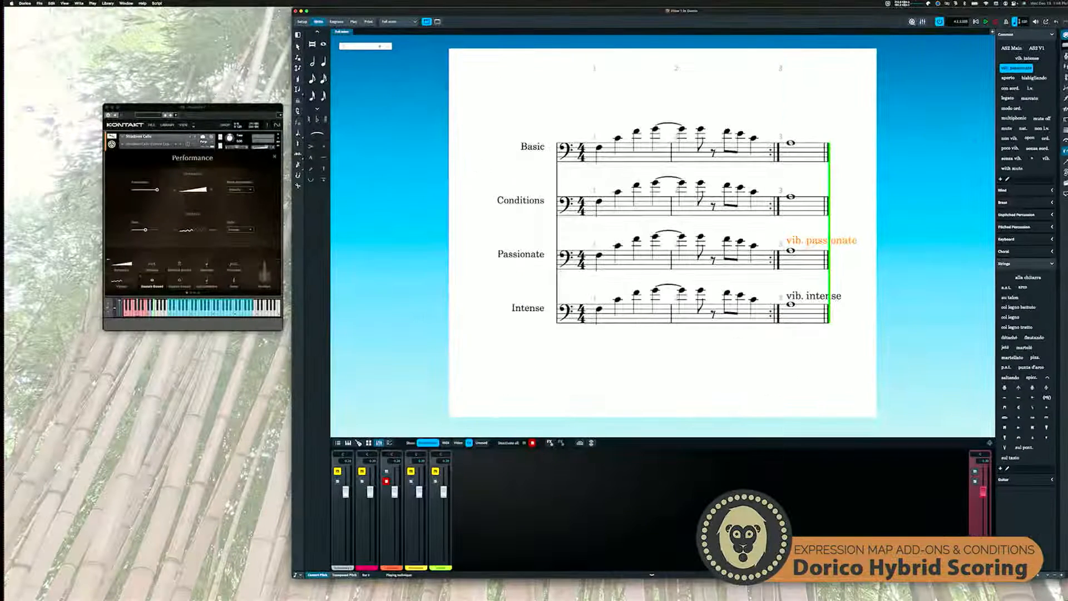
key("Escape")
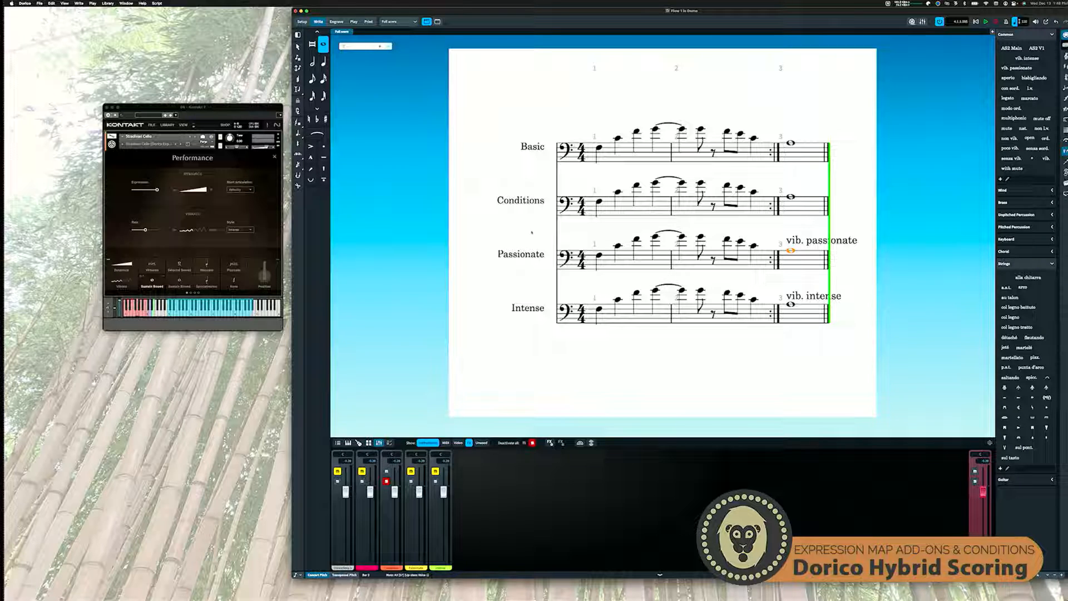
In Play mode, solo the Passionate track and open its Kontakt instance
left_click(354, 21)
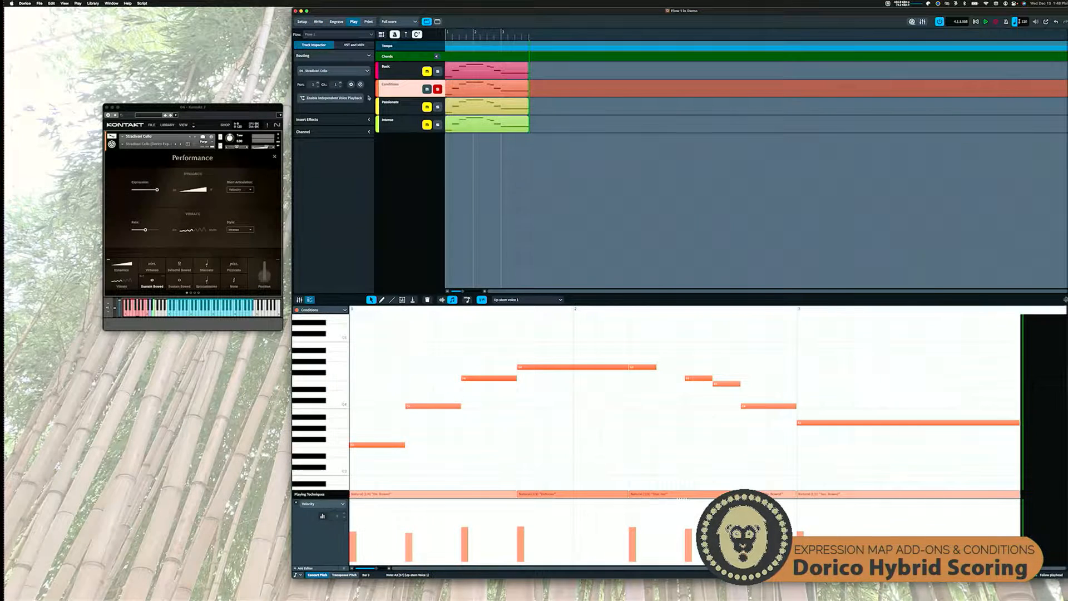
left_click(398, 100)
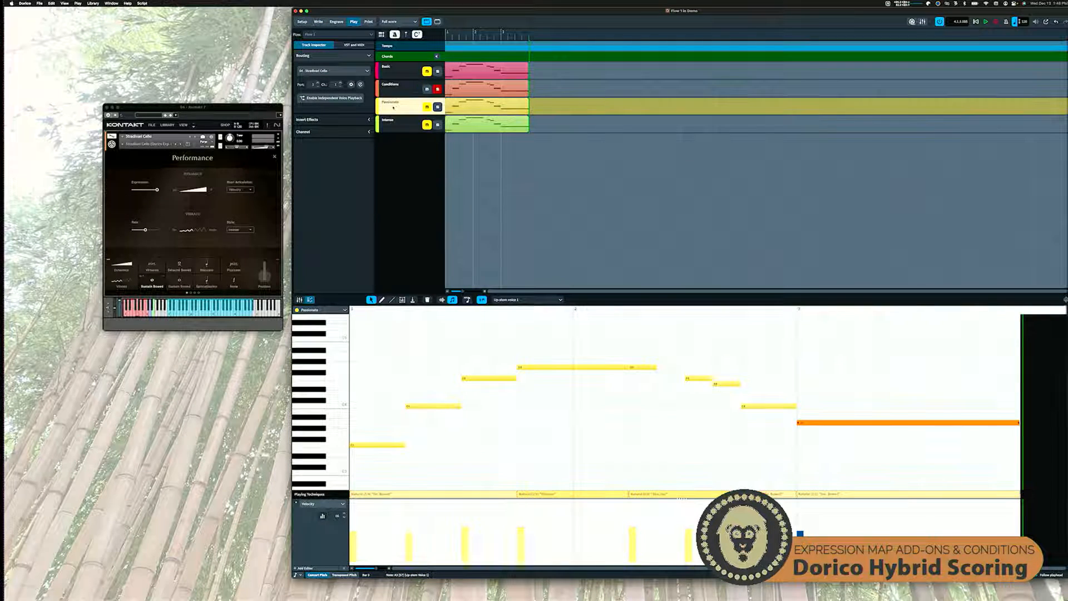
left_click(438, 107)
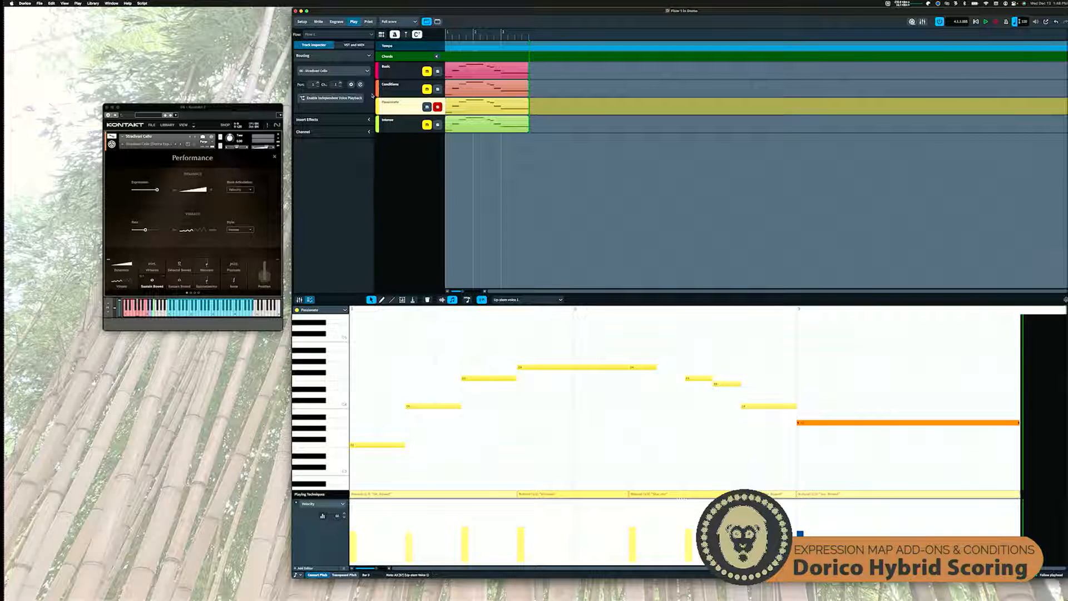
left_click(361, 85)
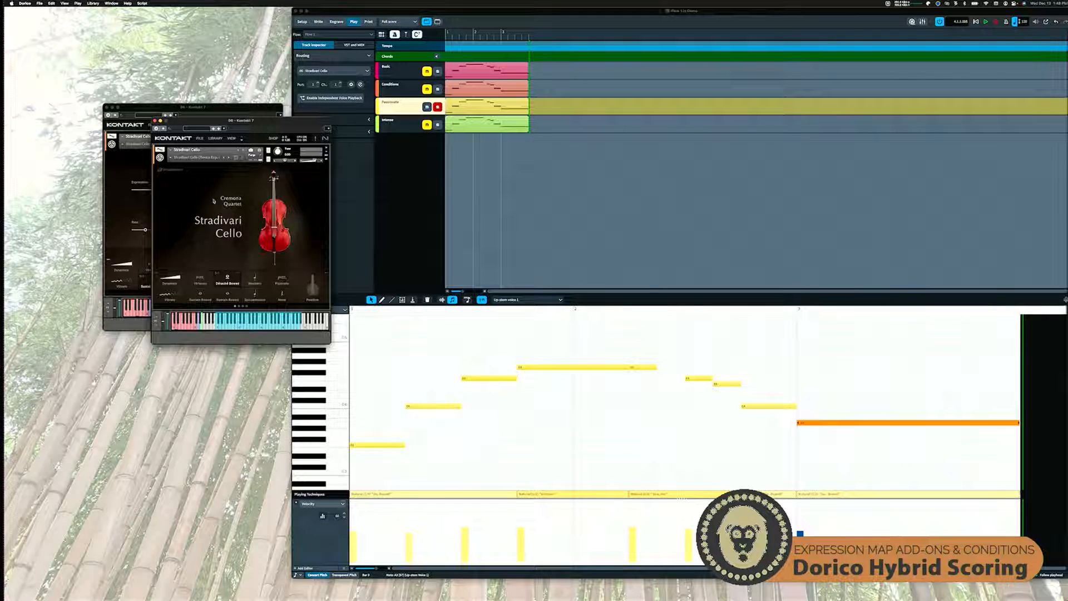
Set the vibrato style to Wide on the Performance page of the Passionate track's cello
left_click(157, 274)
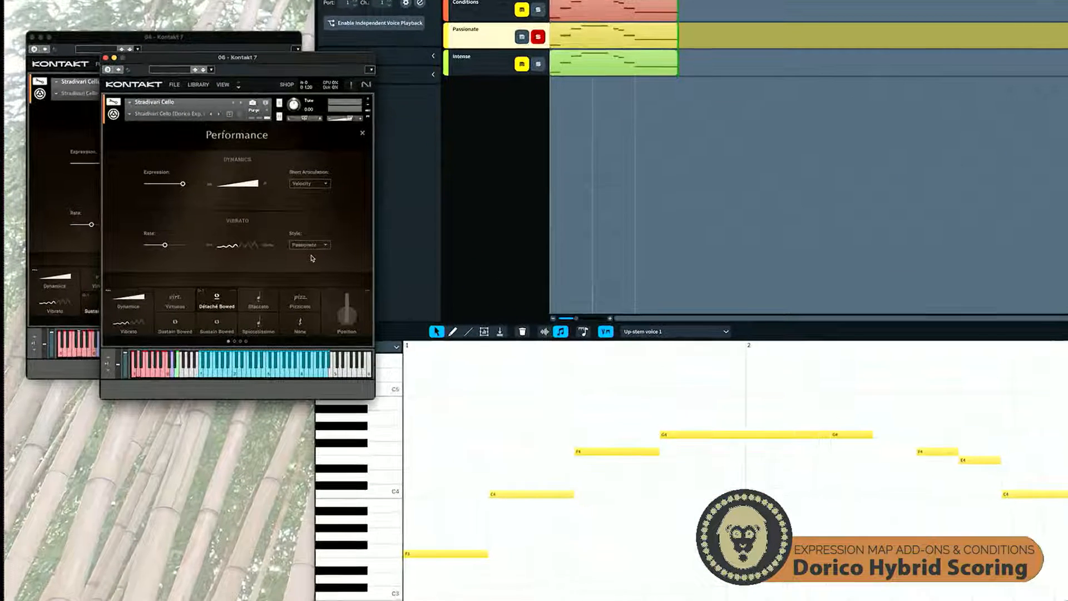
left_click(293, 243)
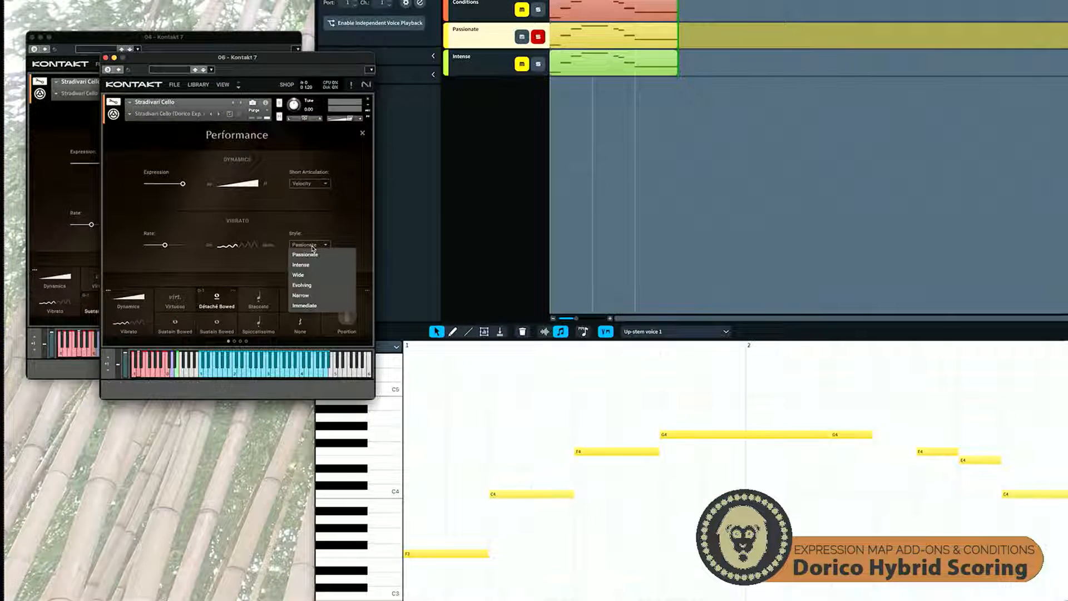
left_click(299, 275)
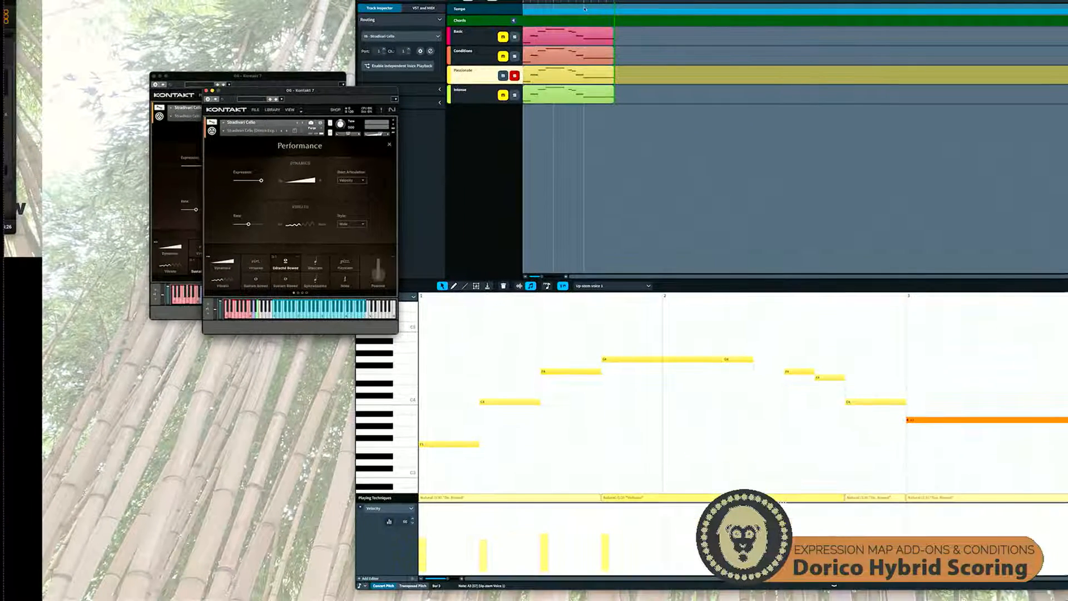
Play the Passionate track from bar 3 and inspect the playing technique segment below its final note
left_click(585, 3)
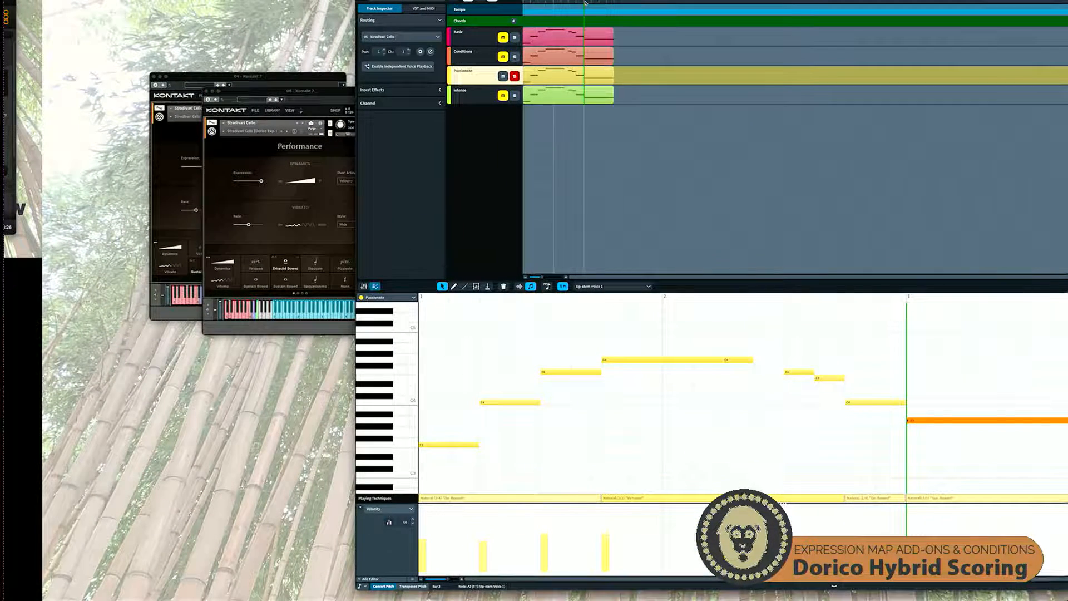
left_click(335, 102)
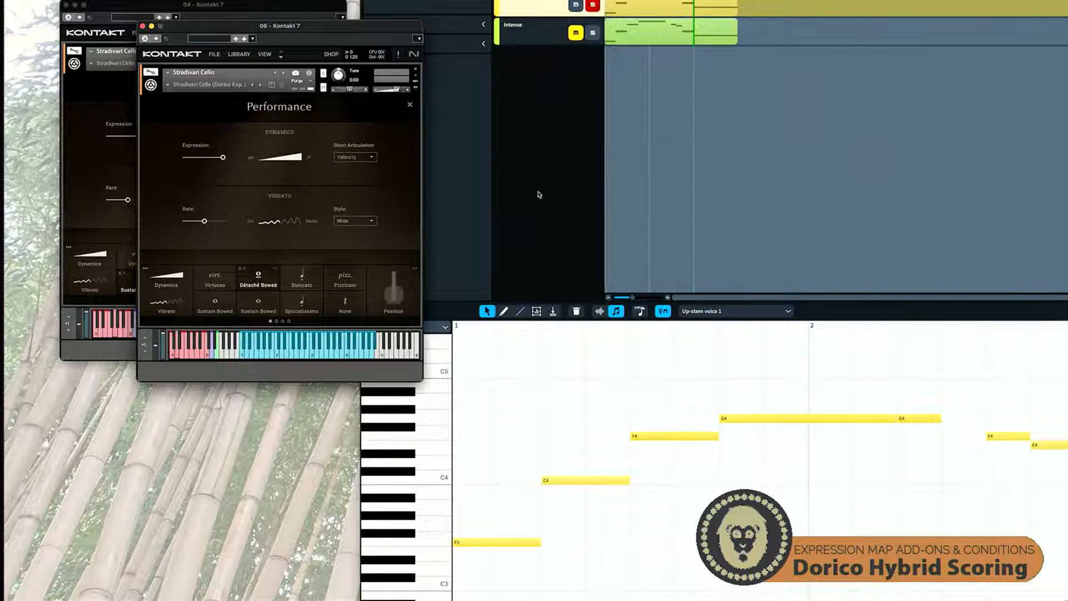
left_click(572, 189)
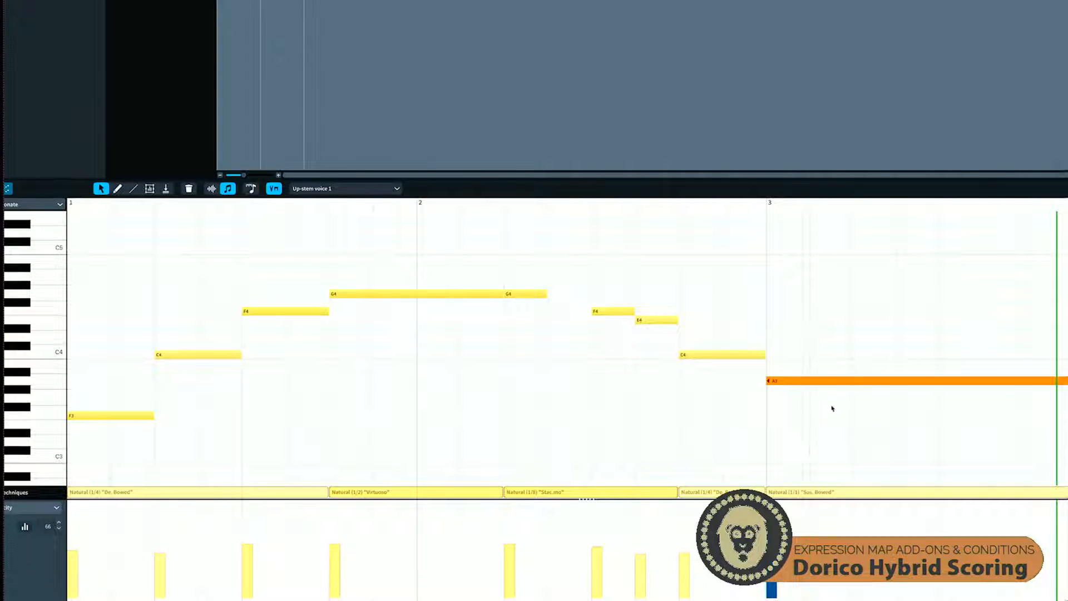
mouse_move(812, 496)
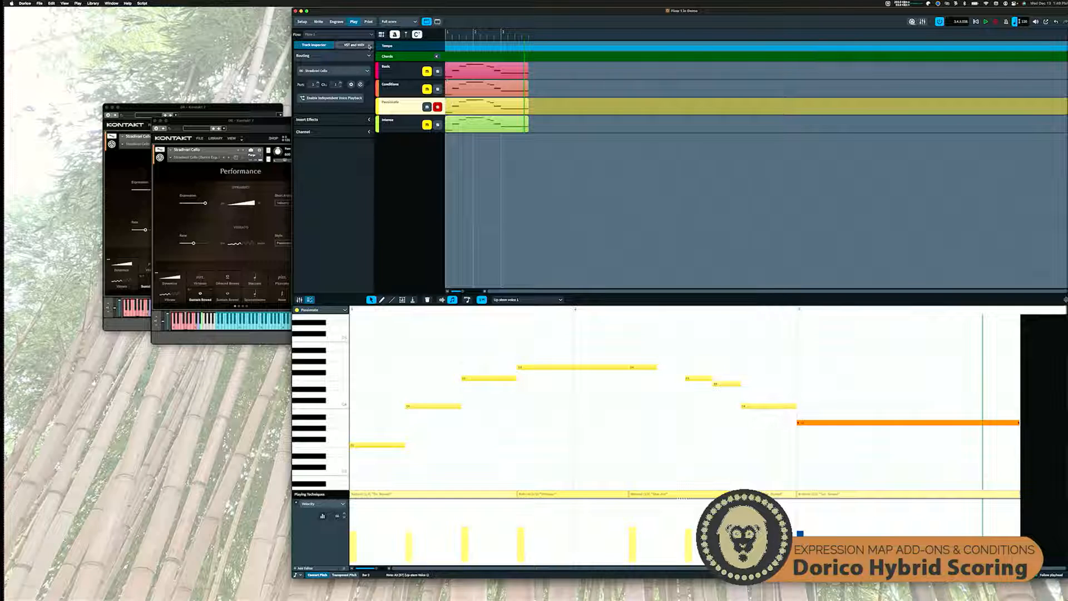
Select the Intense track and open the Performance page of its Kontakt cello instance
left_click(258, 125)
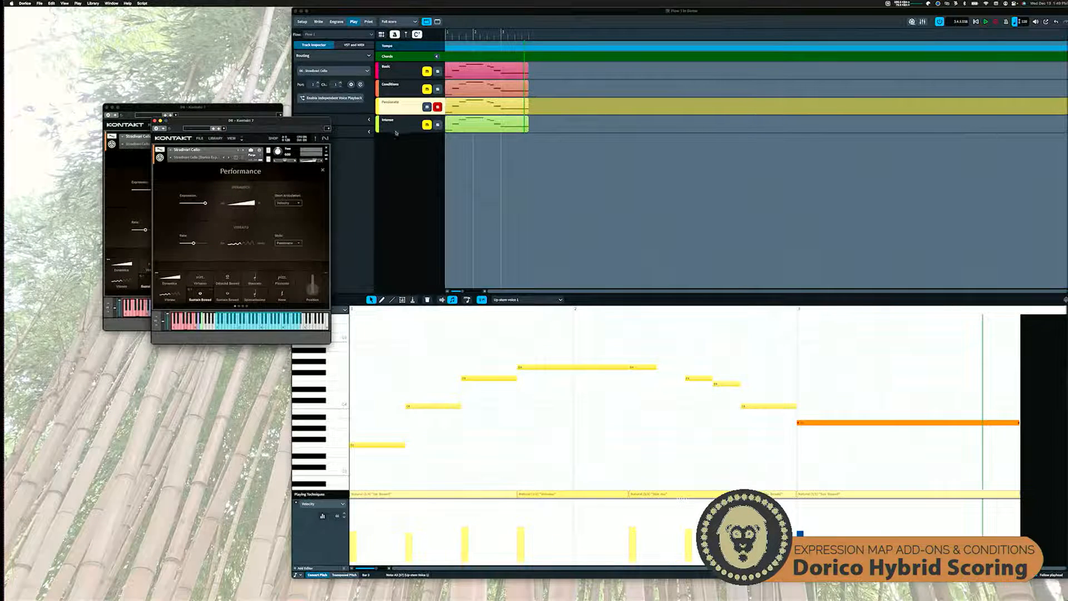
left_click(397, 132)
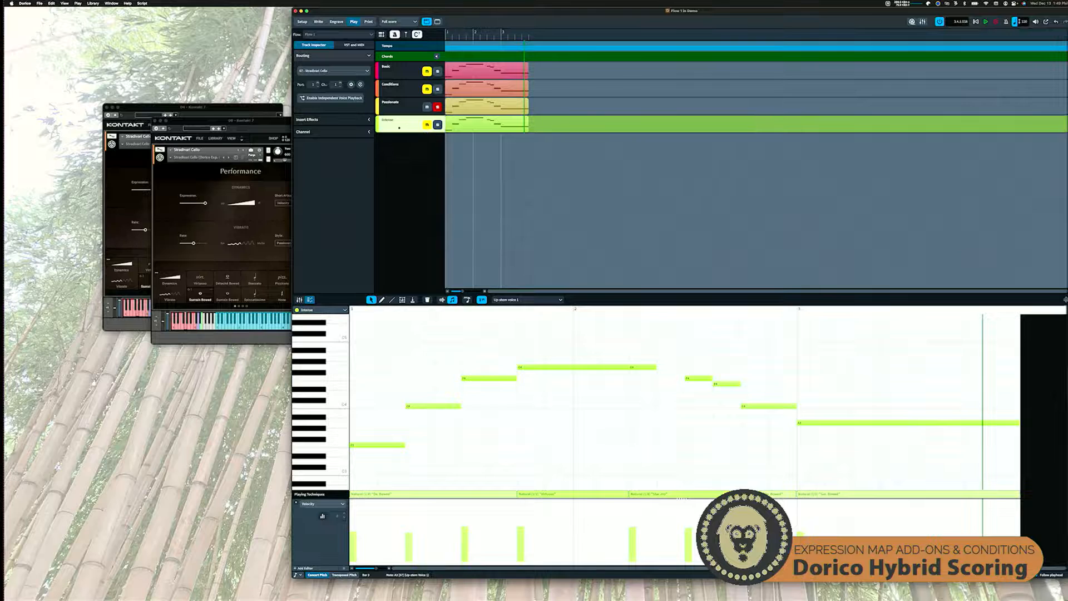
left_click(360, 84)
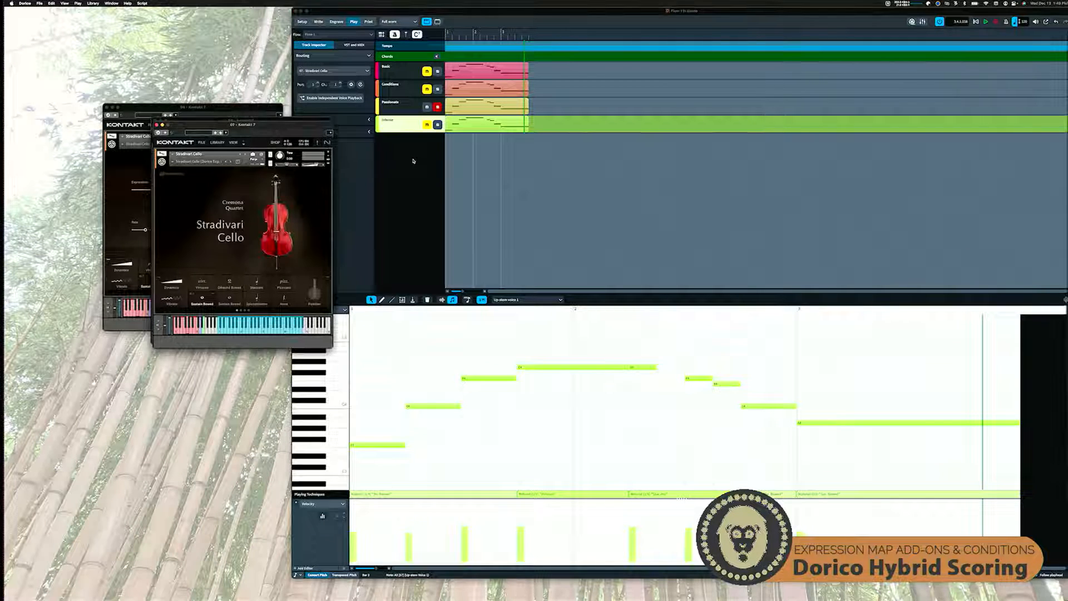
left_click(160, 280)
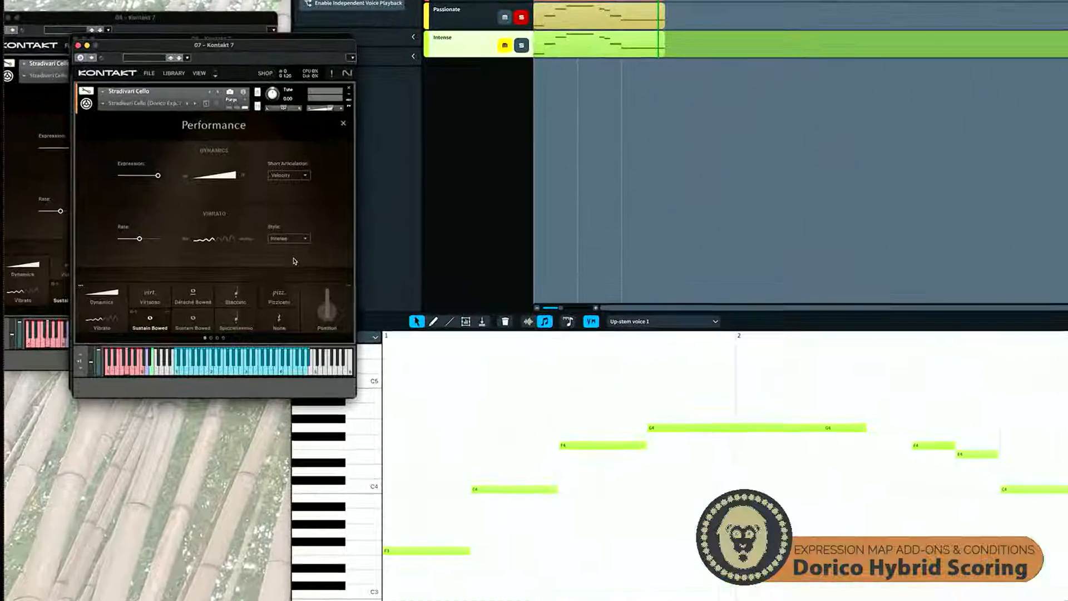
Examine the vibrato style choices for the Intense track's cello, and turn off solo on the Passionate track
left_click(289, 238)
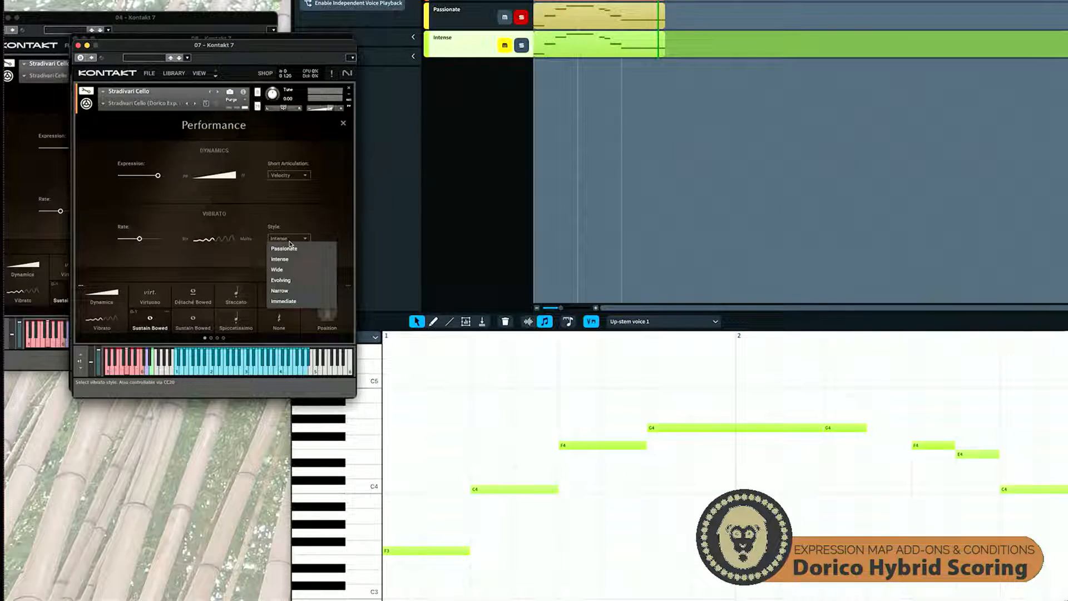
left_click(323, 217)
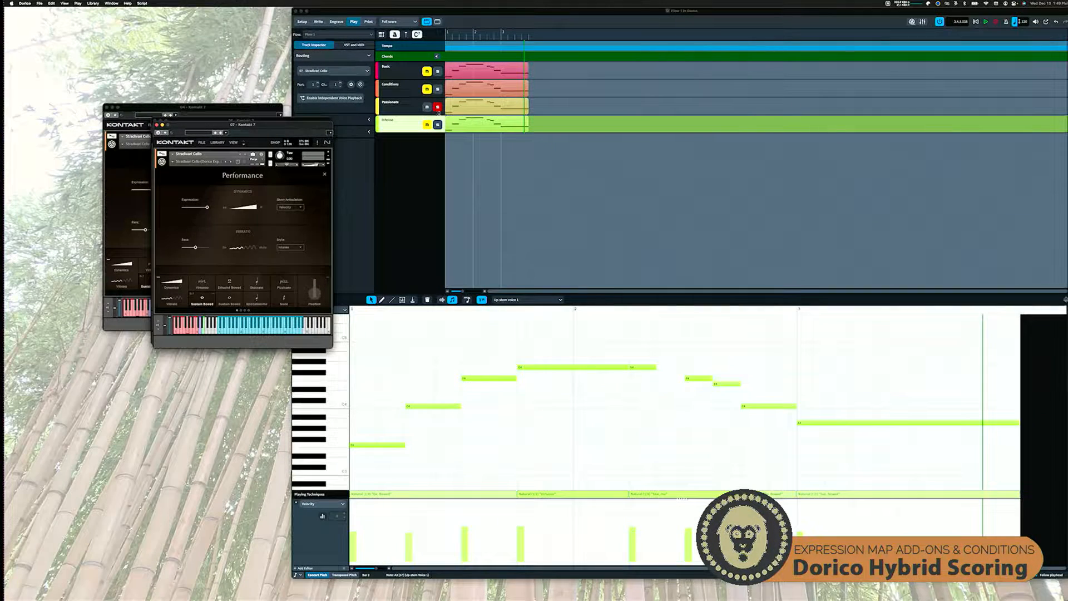
left_click(438, 108)
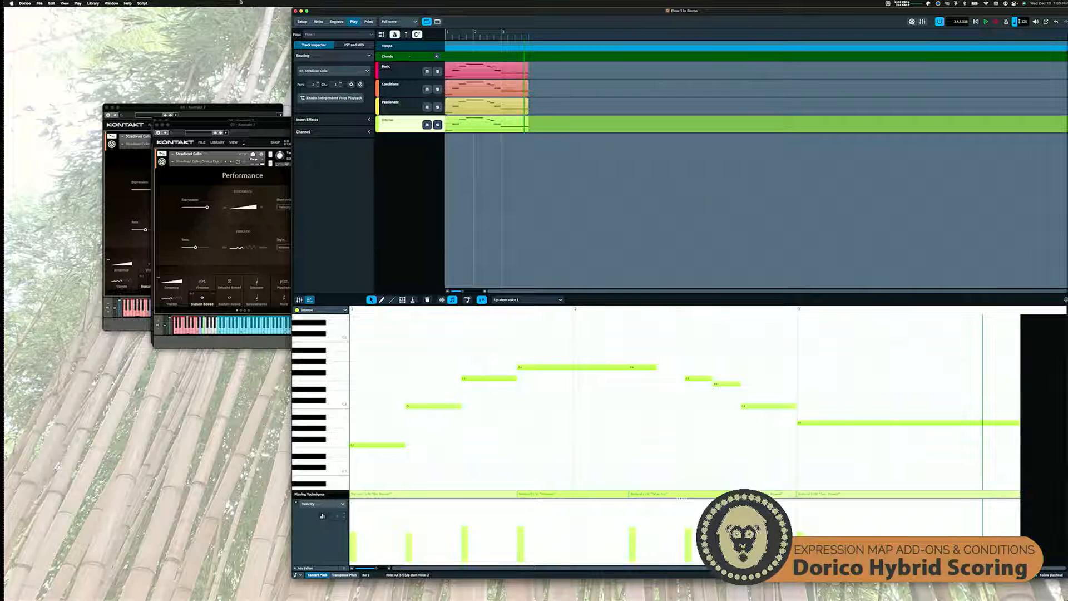
Open the Expression Maps library and inspect the Stradivari Cello map's Natural base switches and its two vibrato add-ons
left_click(100, 3)
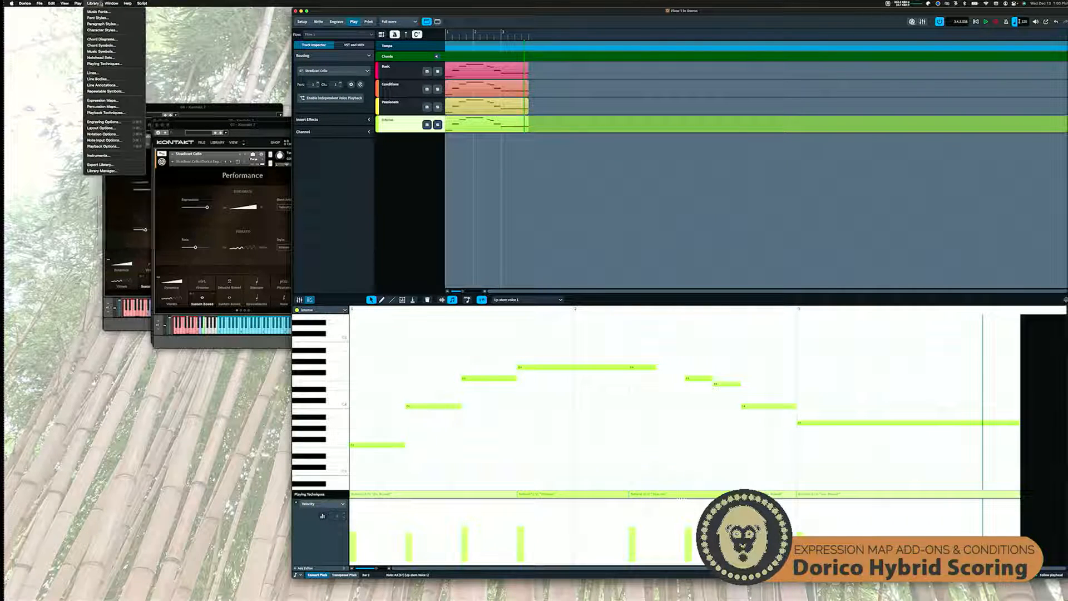
left_click(113, 100)
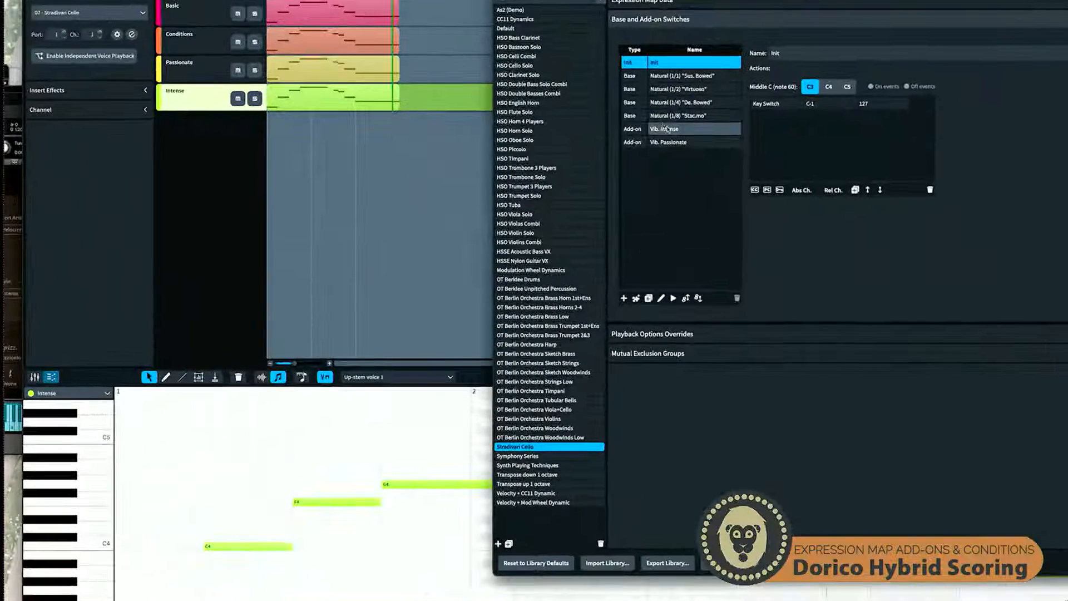
left_click(684, 76)
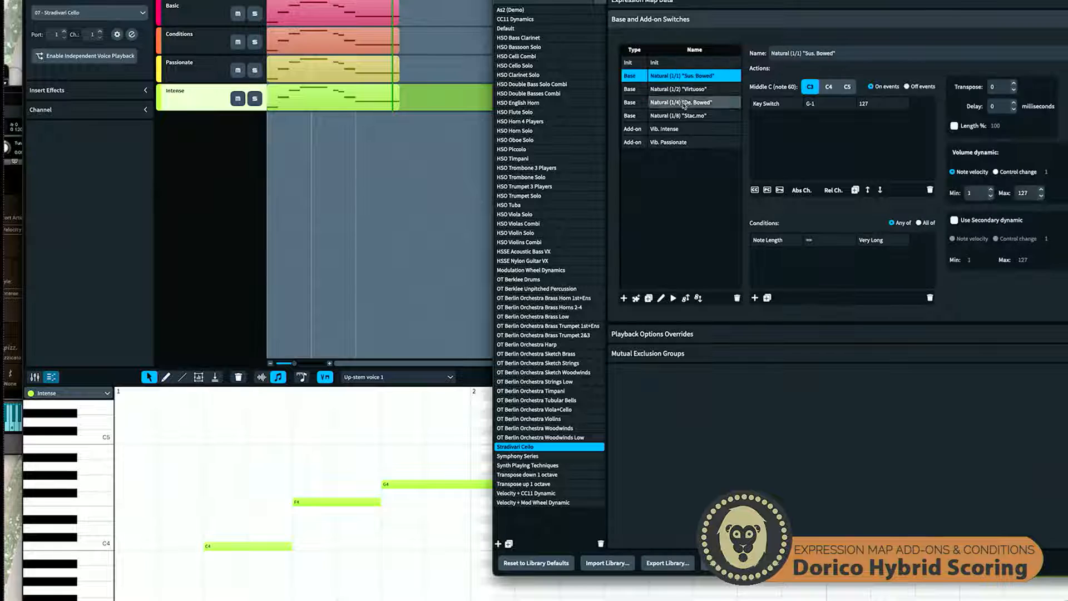
left_click(686, 115, "shift")
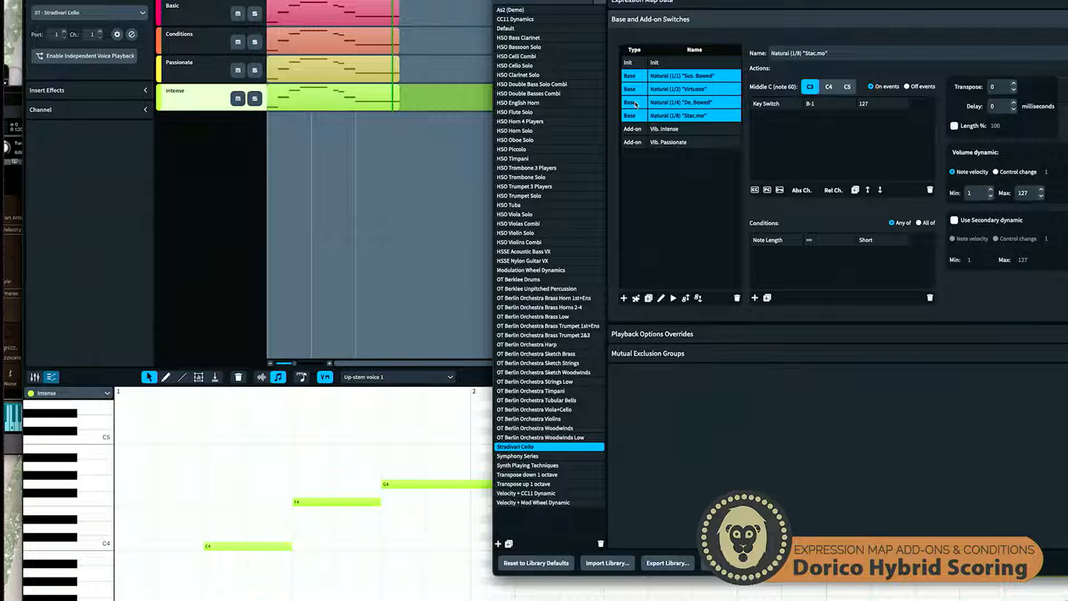
left_click(635, 128)
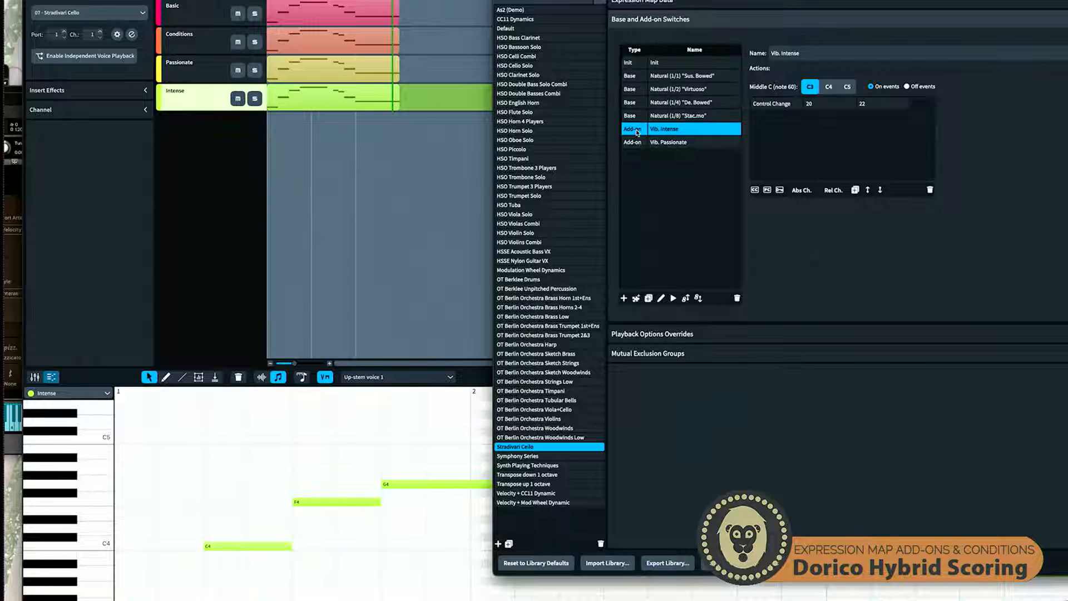
left_click(636, 142)
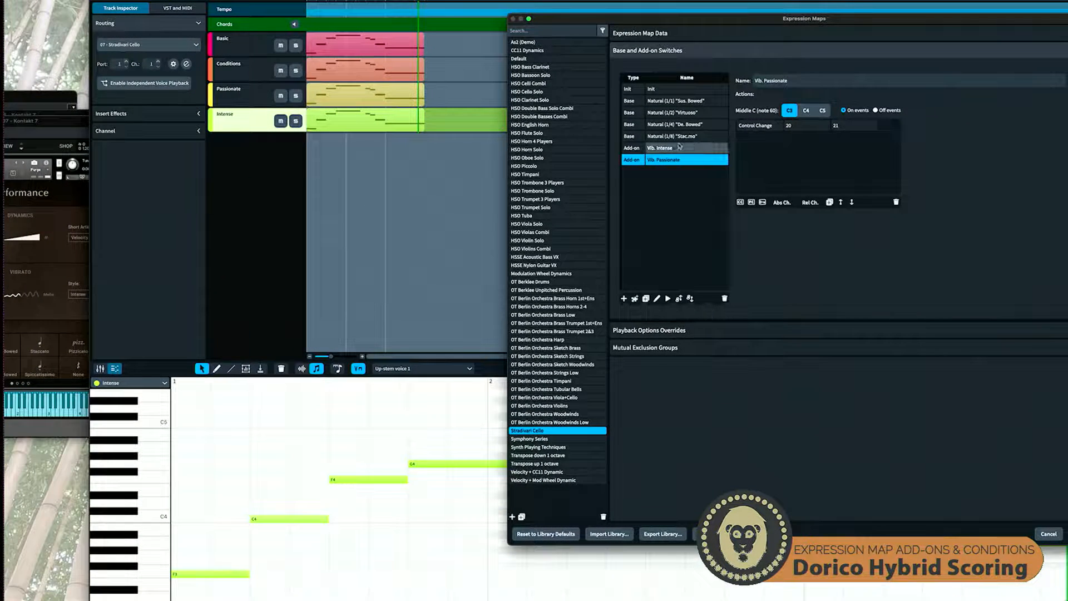
Compare the key switch actions of the four Natural base switches with the control change actions of Vib. Intense and Vib. Passionate
left_click(704, 67)
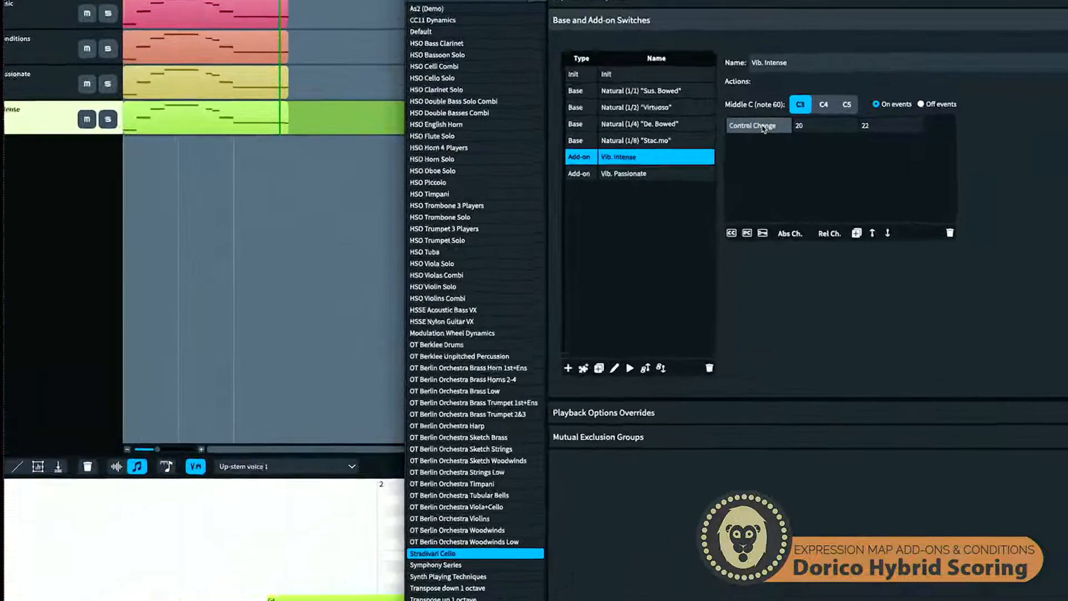
left_click(658, 144)
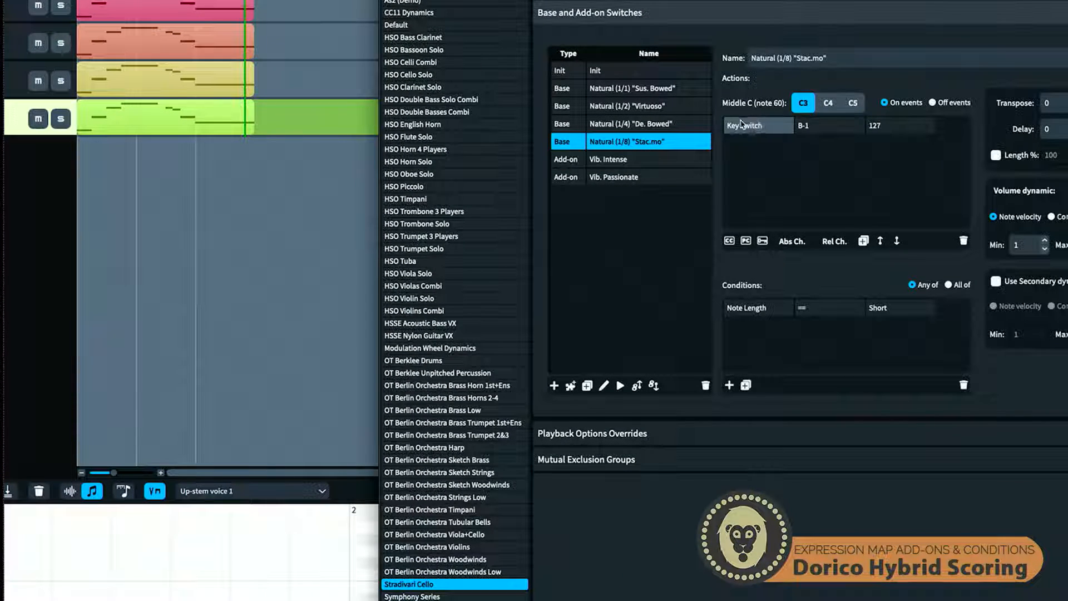
left_click(656, 124)
left_click(658, 106)
left_click(659, 89)
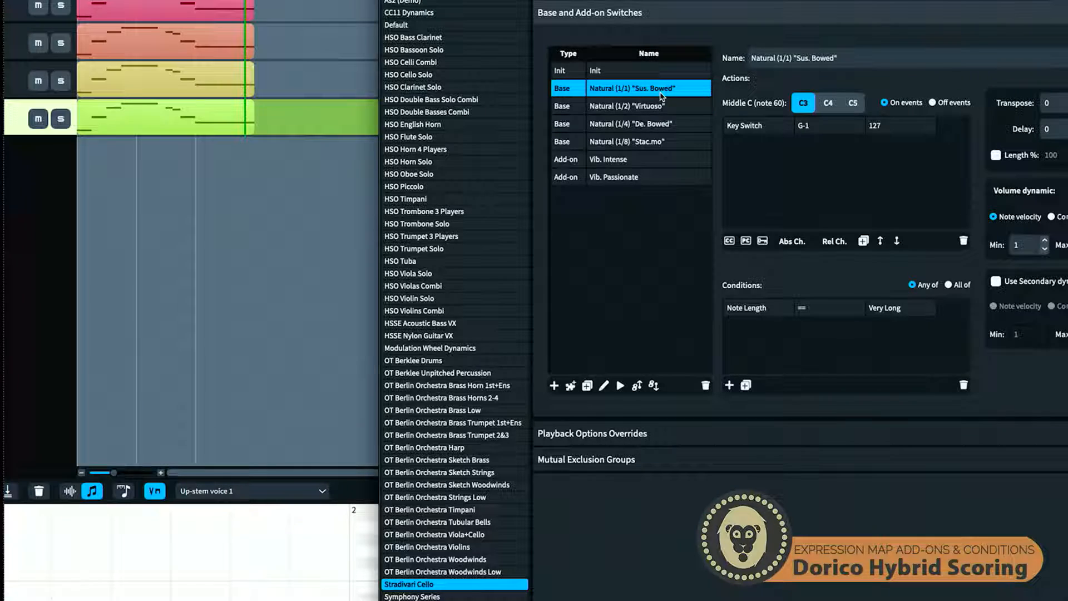
left_click(652, 160)
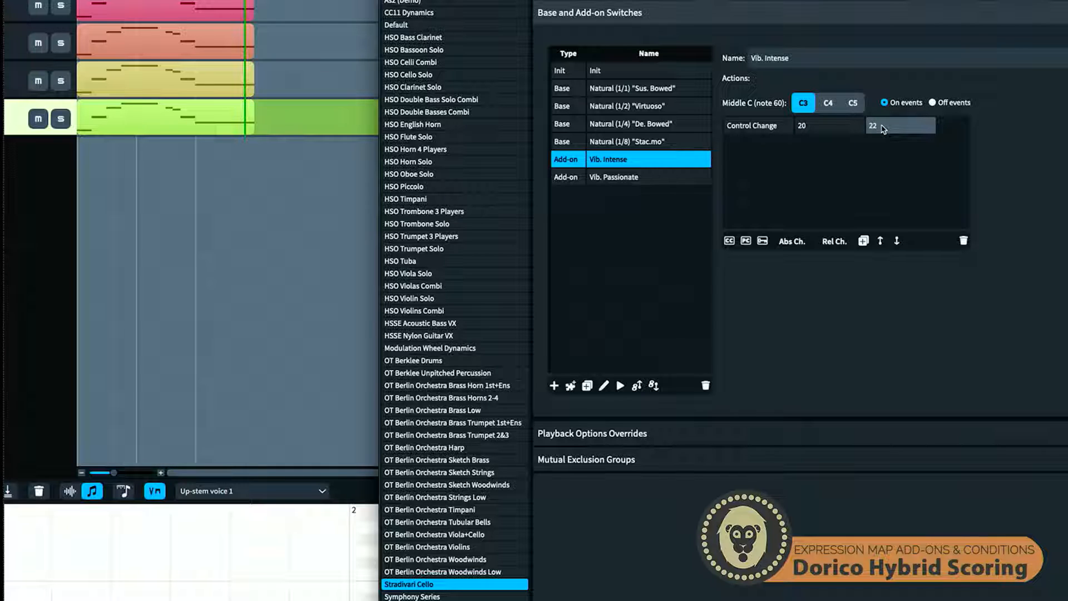
left_click(667, 179)
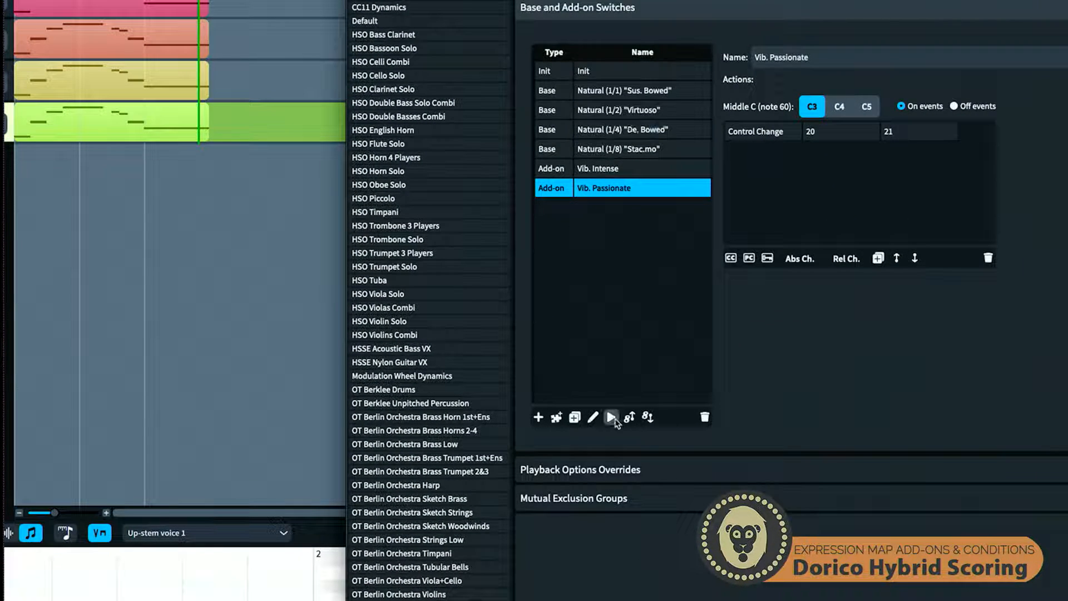
Look up Vib. Intense and Vib. Passionate among the playback techniques offered for a new switch, and close the list without adding one
left_click(539, 418)
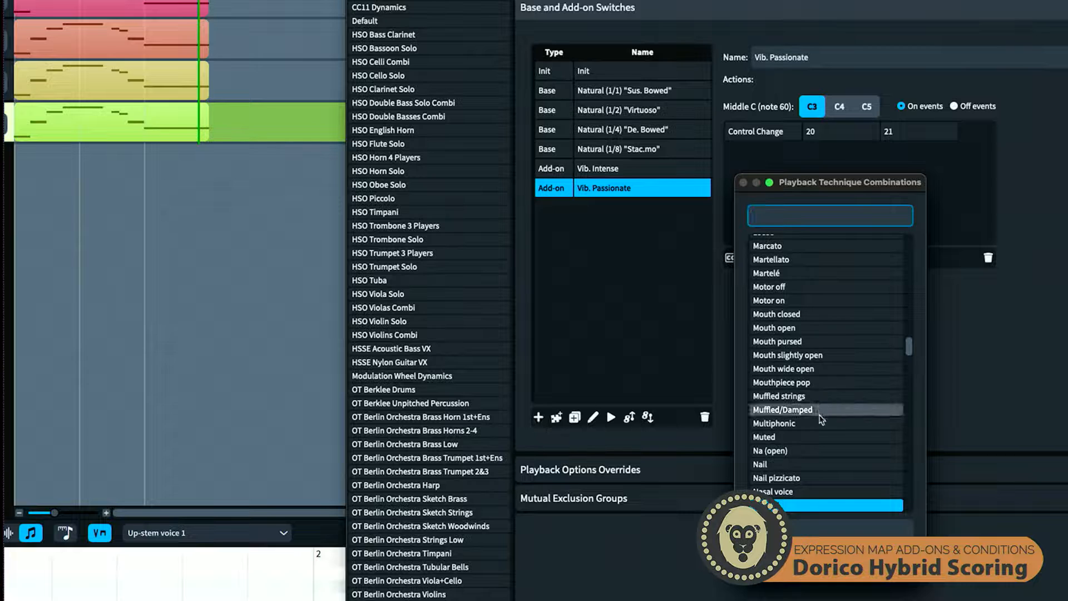
scroll(820, 418, "down", 20)
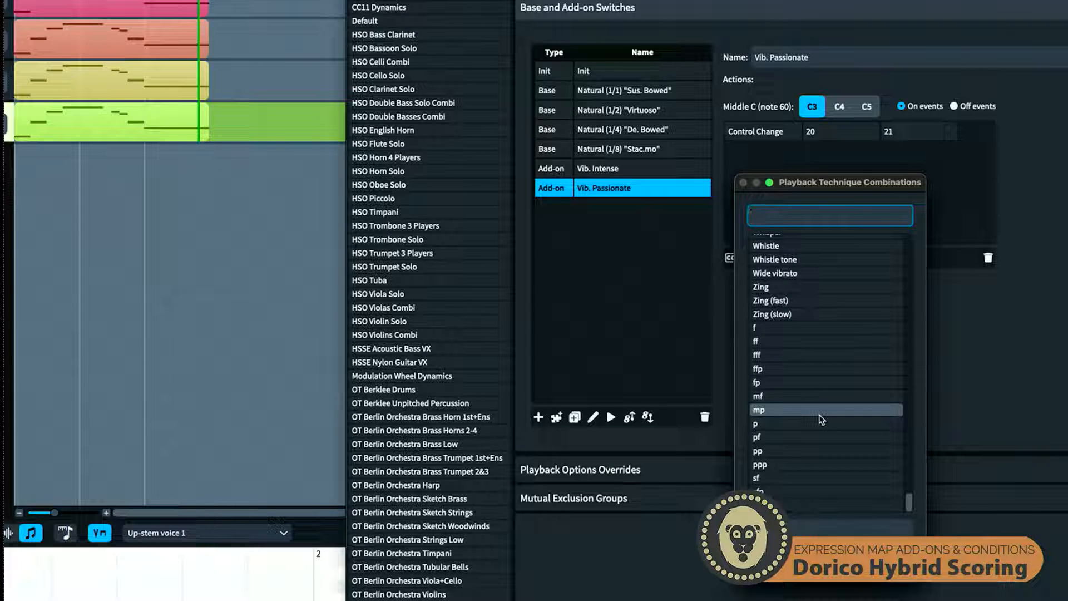
scroll(820, 419, "up", 8)
scroll(820, 418, "down", 2)
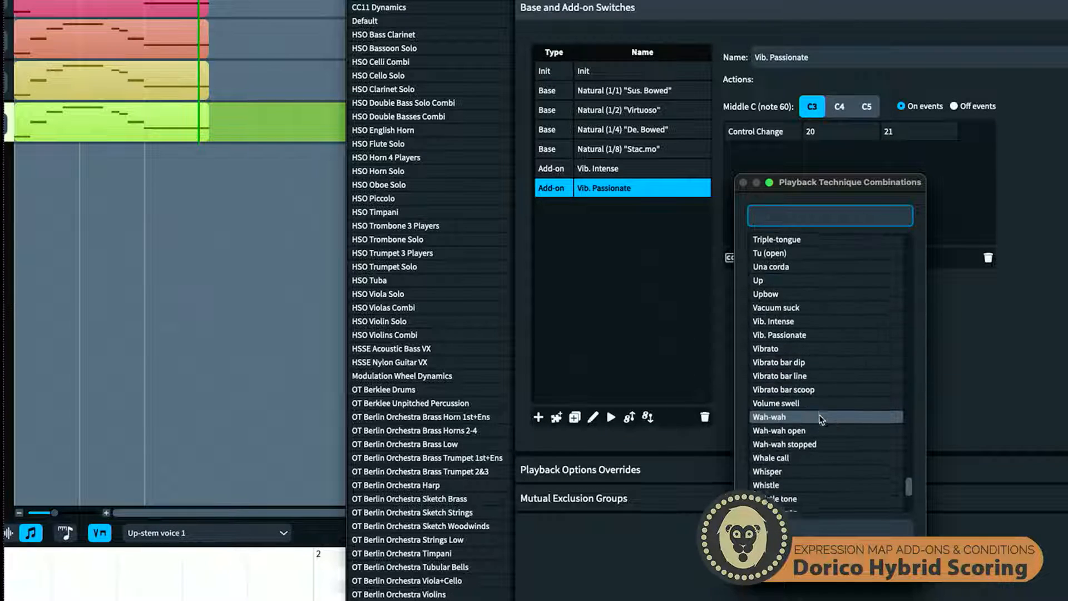
scroll(821, 419, "up", 1)
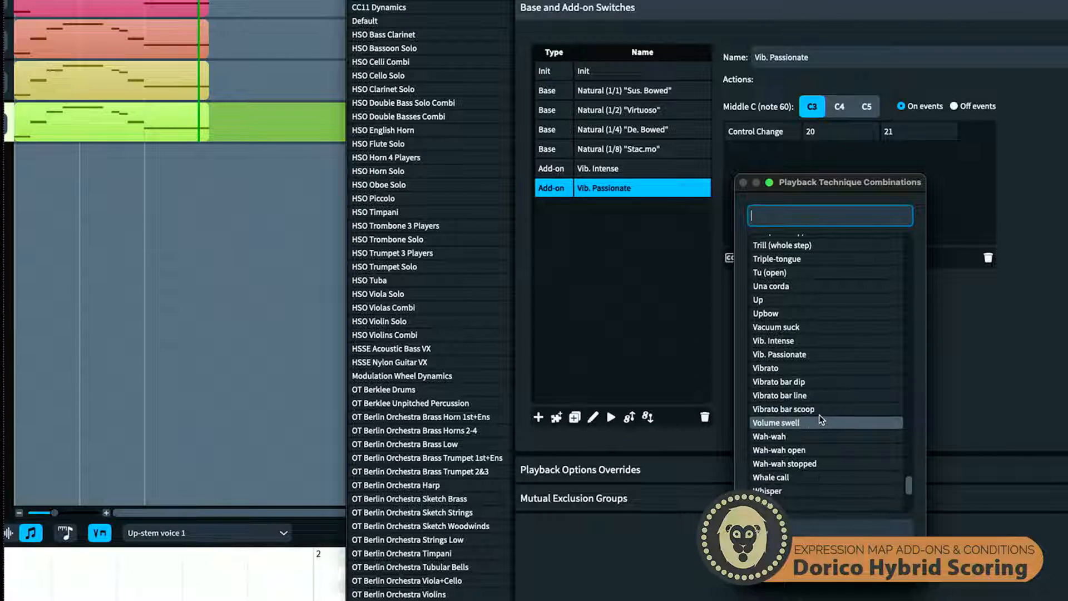
left_click(794, 342)
double_click(790, 354)
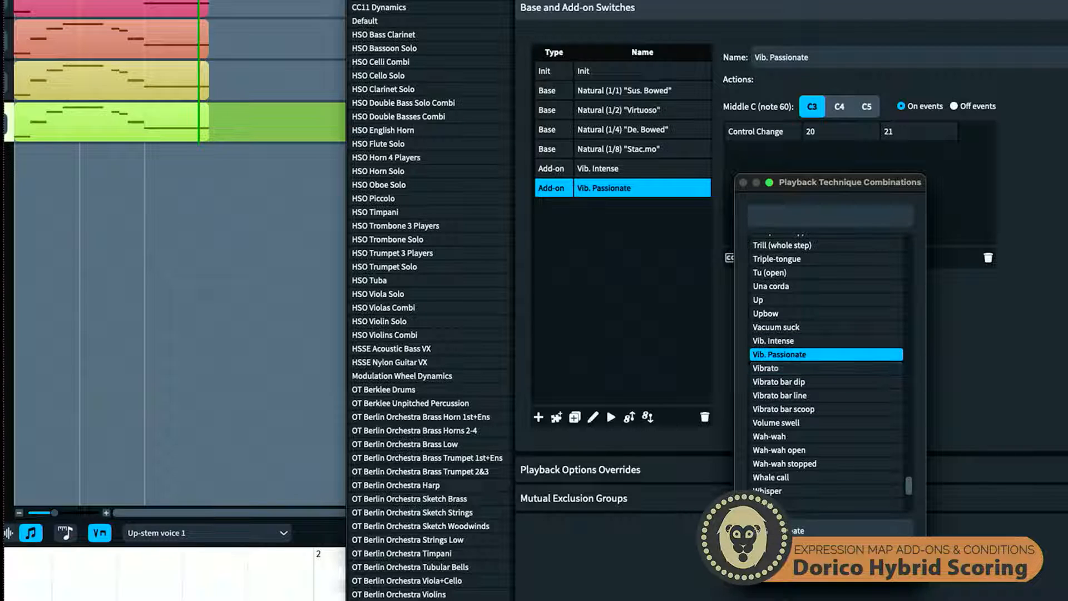
left_click(889, 565)
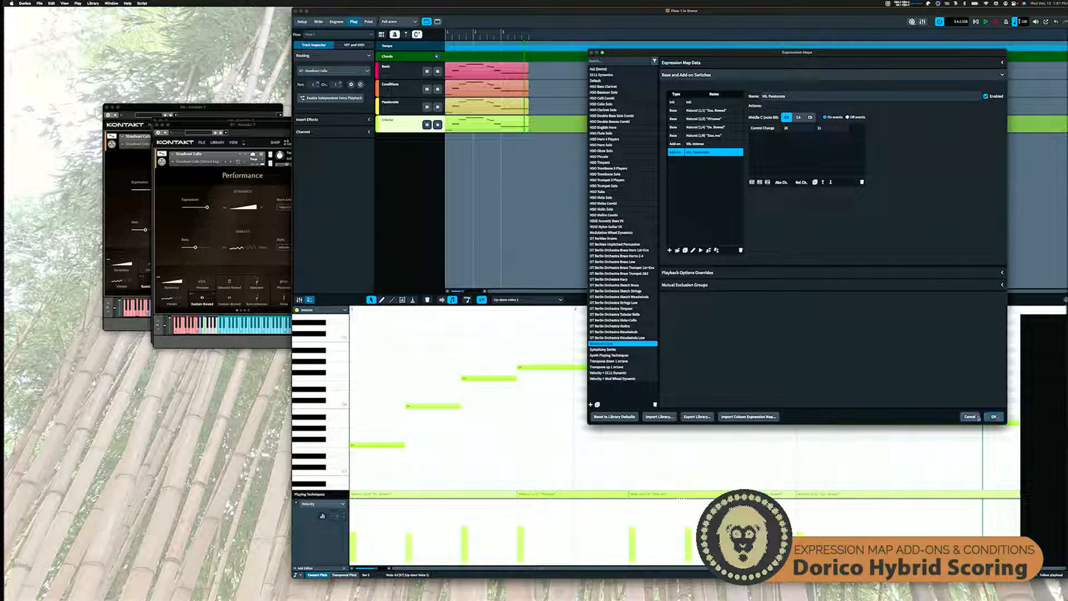
Accept the expression map dialog and, in Write mode, select the vib. passionate marking in bar 3 of the Passionate staff
left_click(995, 417)
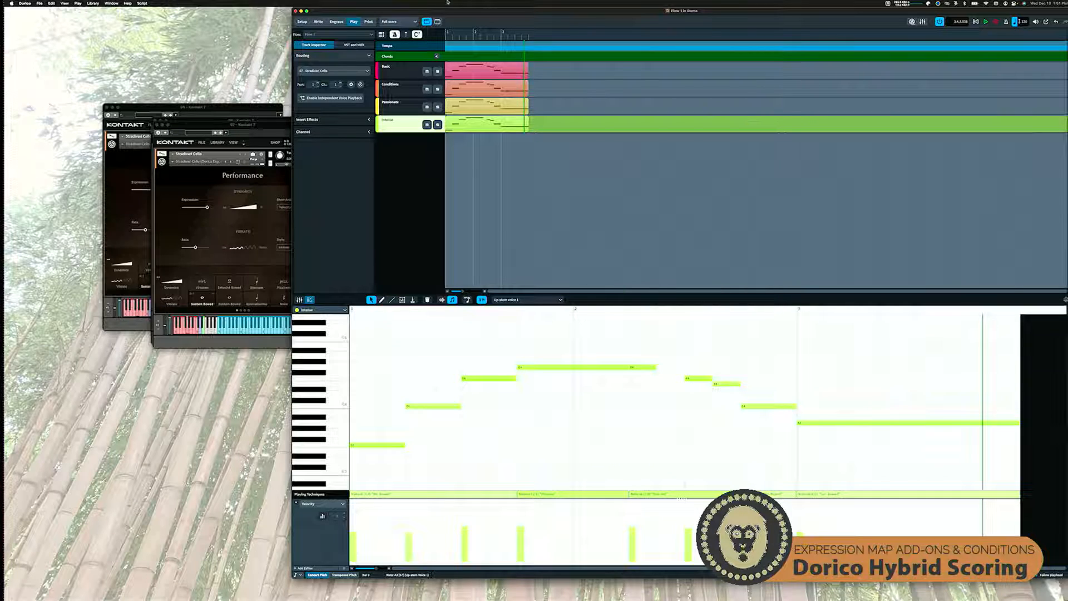
left_click(318, 22)
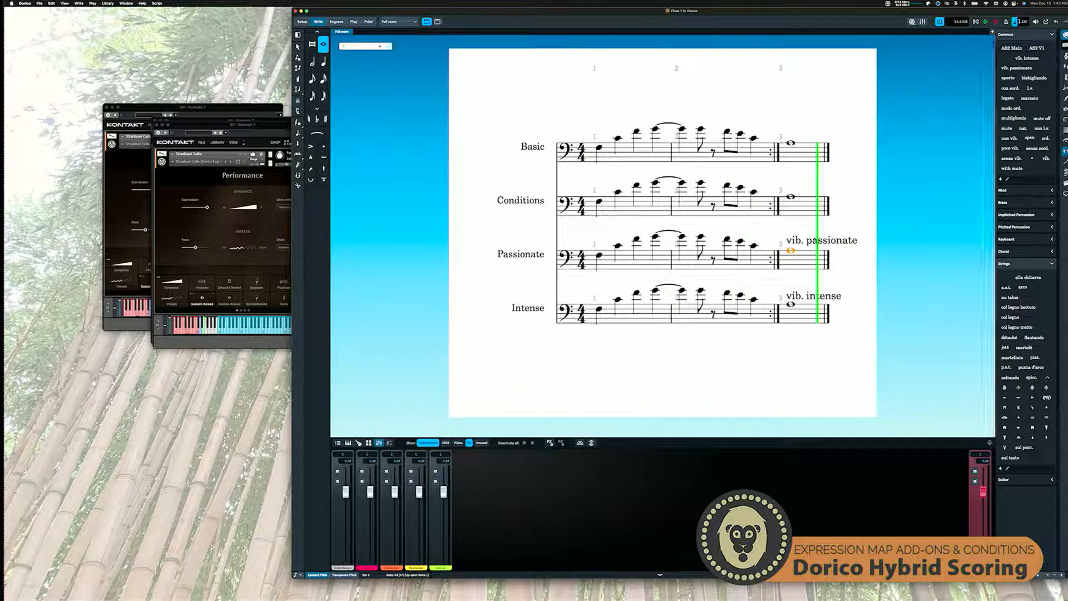
left_click(812, 242)
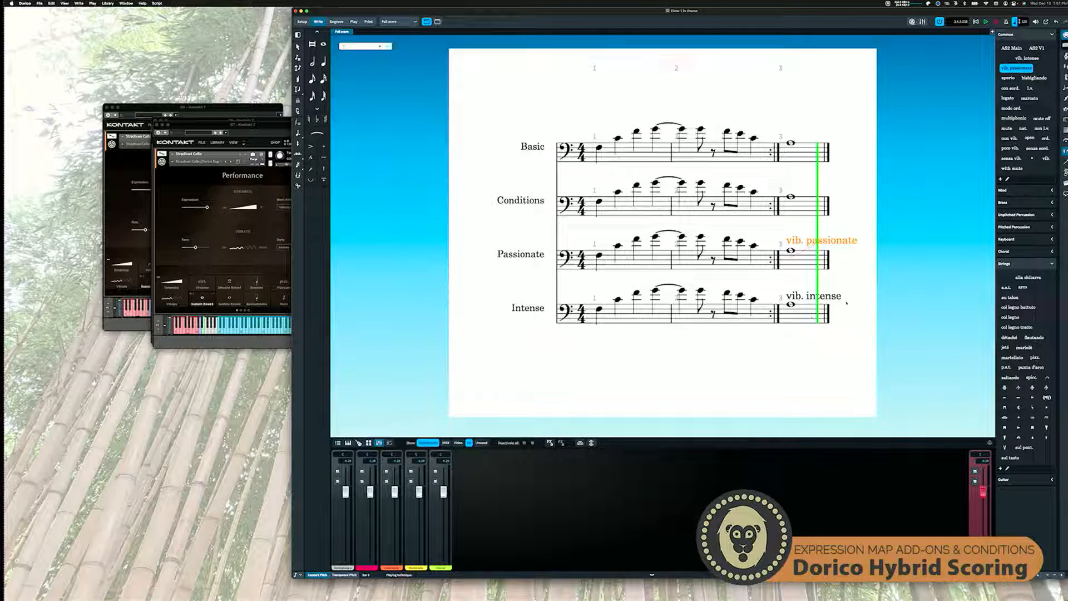